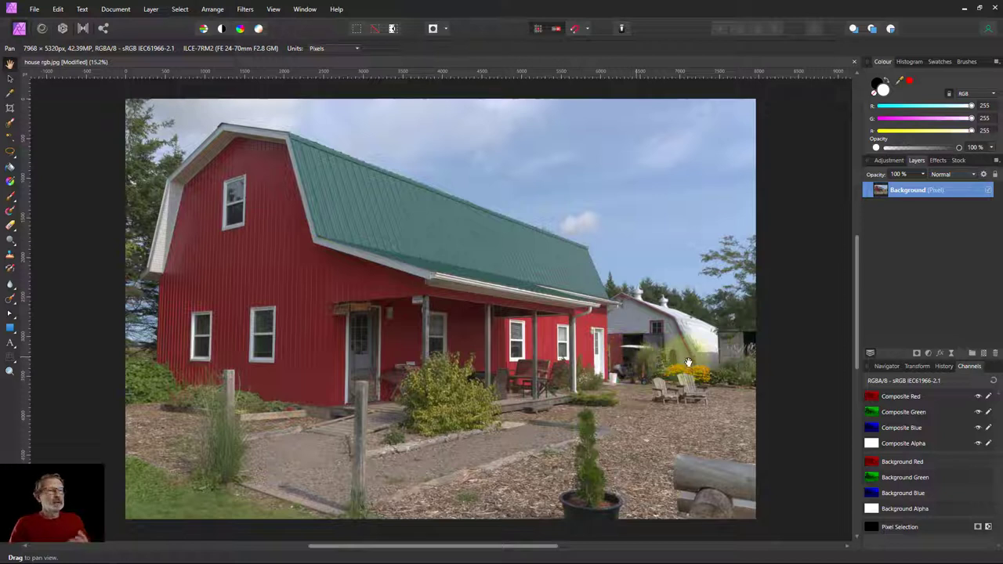
Add an HSL Shift adjustment with saturation 50% and luminosity 56%, comparing it on and off
left_click(929, 353)
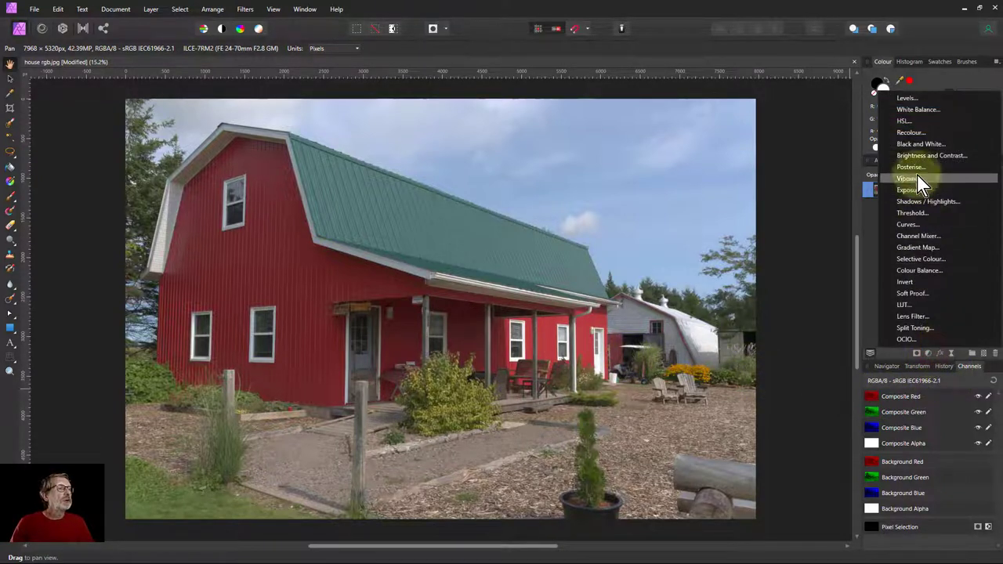
left_click(908, 122)
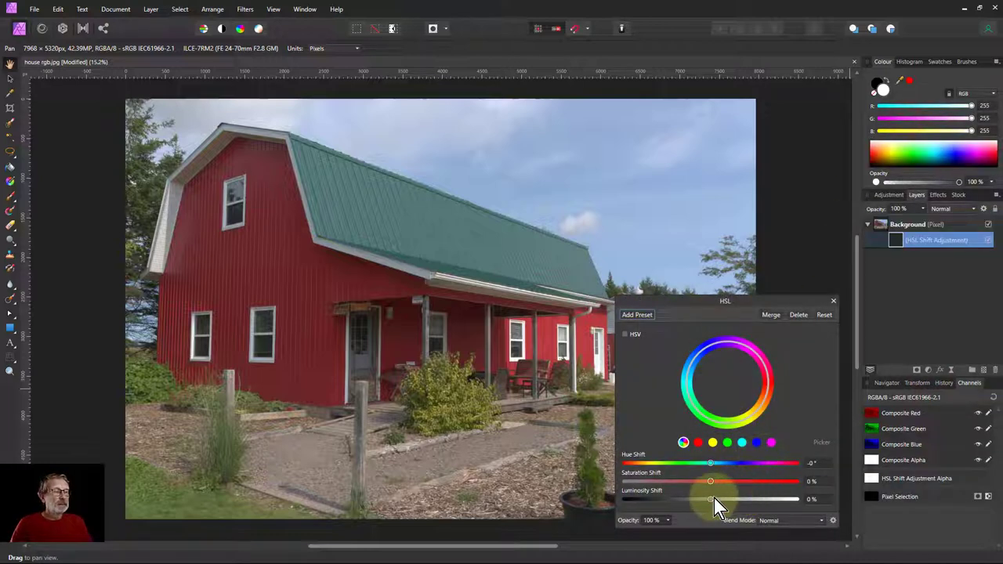
left_click_drag(712, 500, 753, 484)
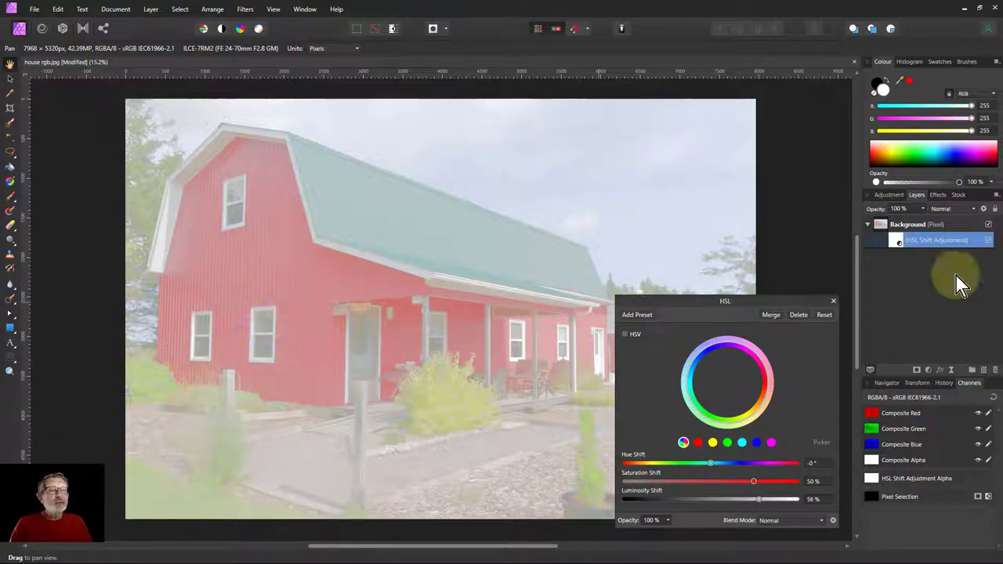
left_click(987, 241)
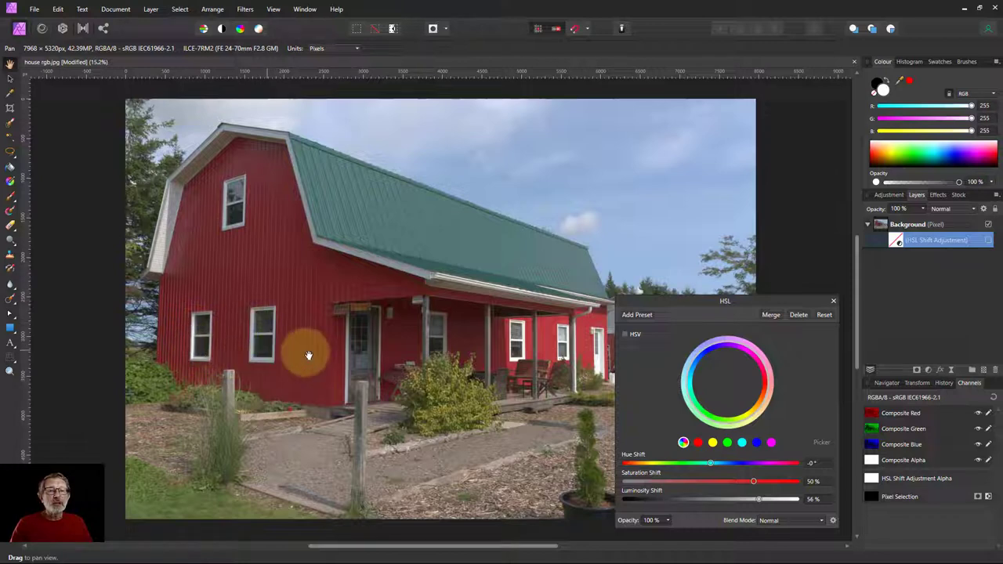
left_click(987, 240)
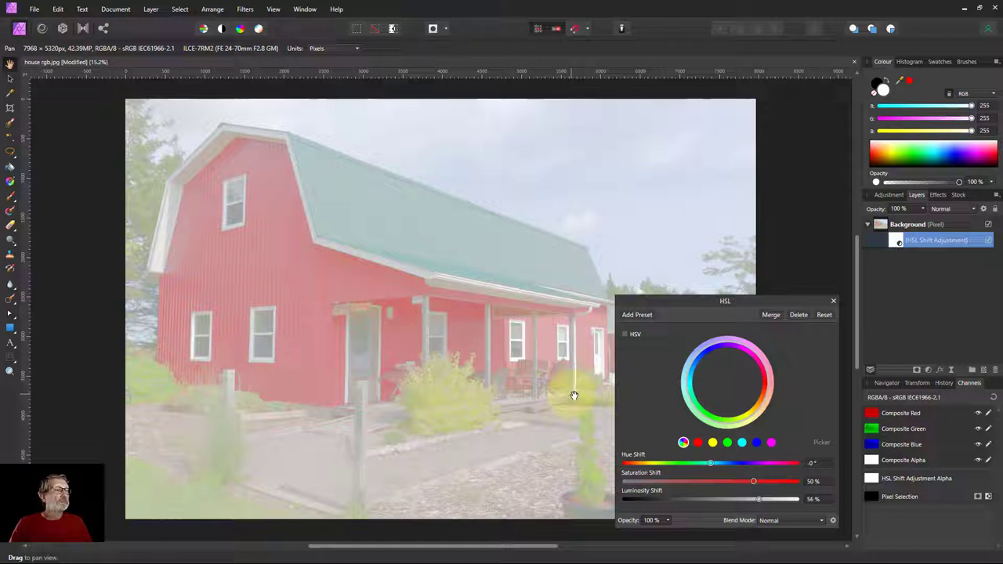
left_click(833, 302)
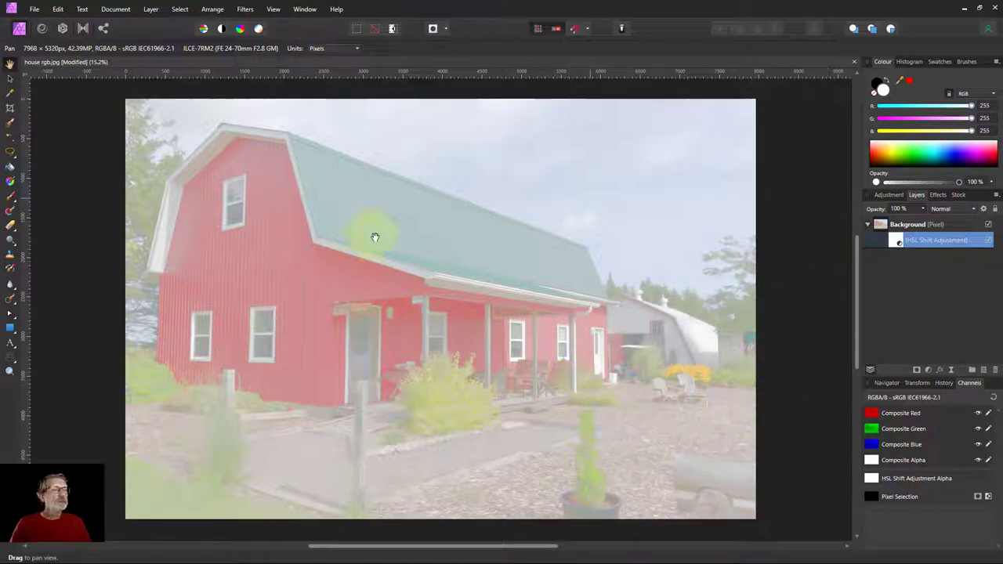
Draw a rectangle over the photo's upper right and shift it left and down
left_click(10, 329)
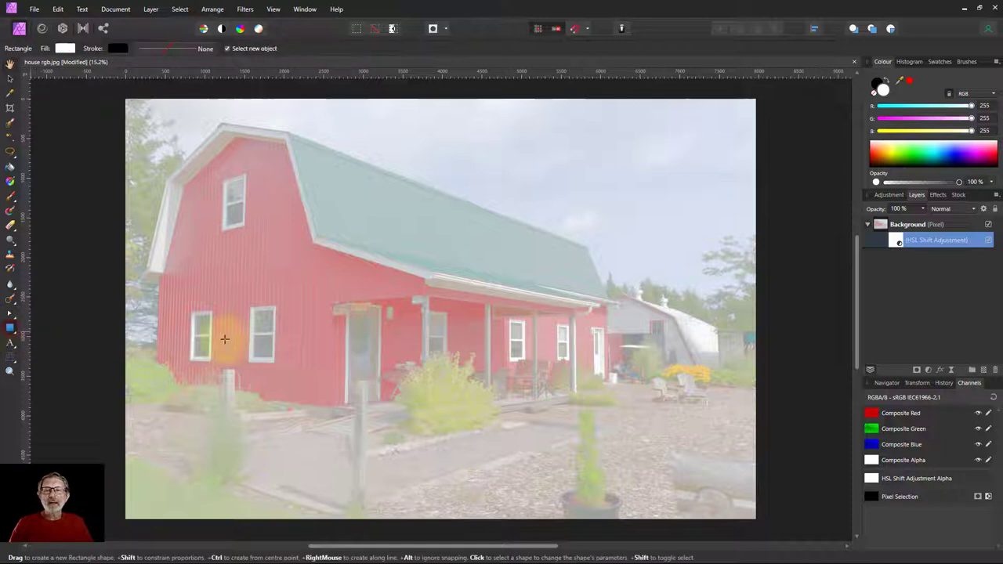
left_click_drag(845, 92, 530, 303)
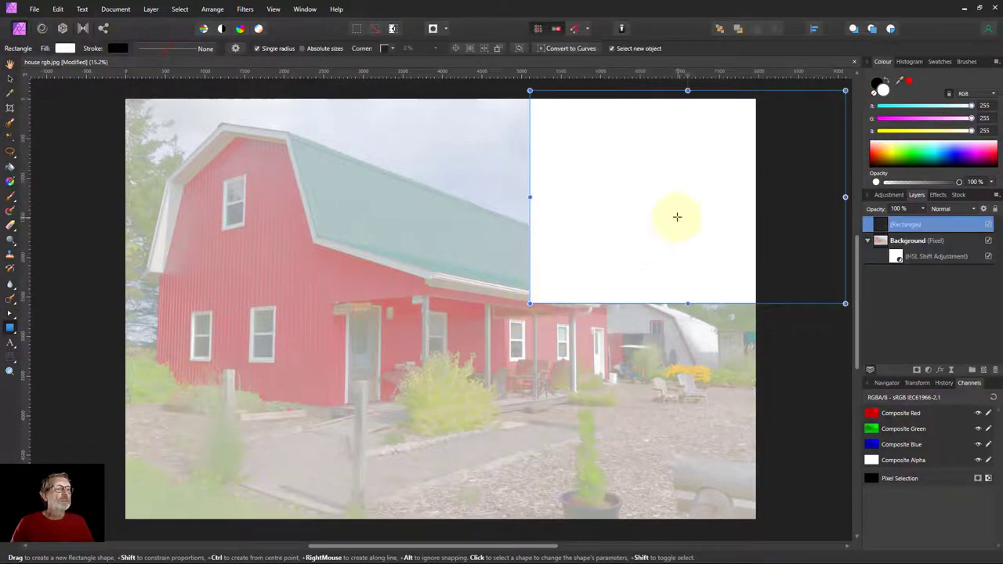
left_click(9, 65)
left_click_drag(698, 159, 596, 186)
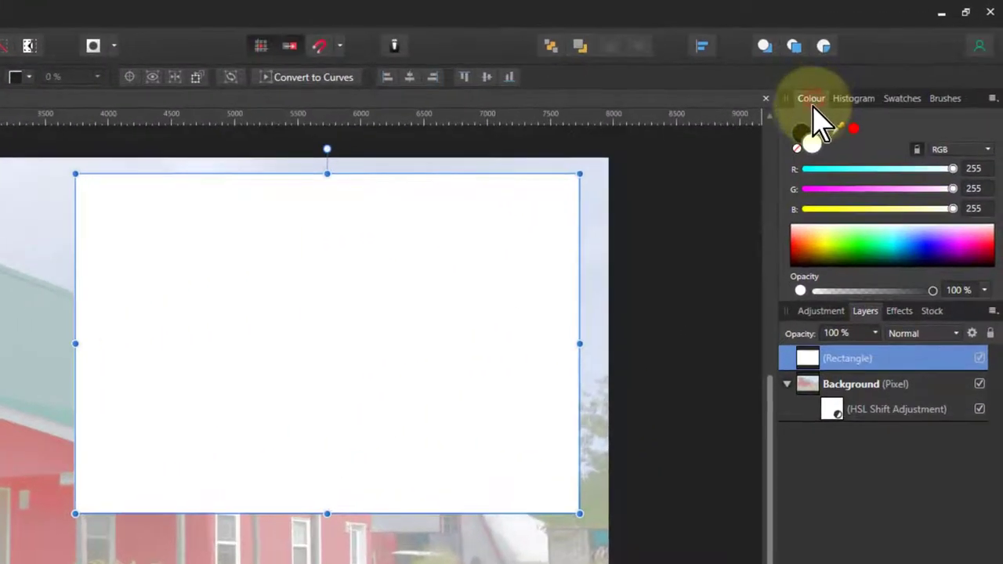
Set the rectangle's fill to RGB 70, 112, 175 in the floating Colour panel, then redock it
left_click_drag(834, 92, 258, 239)
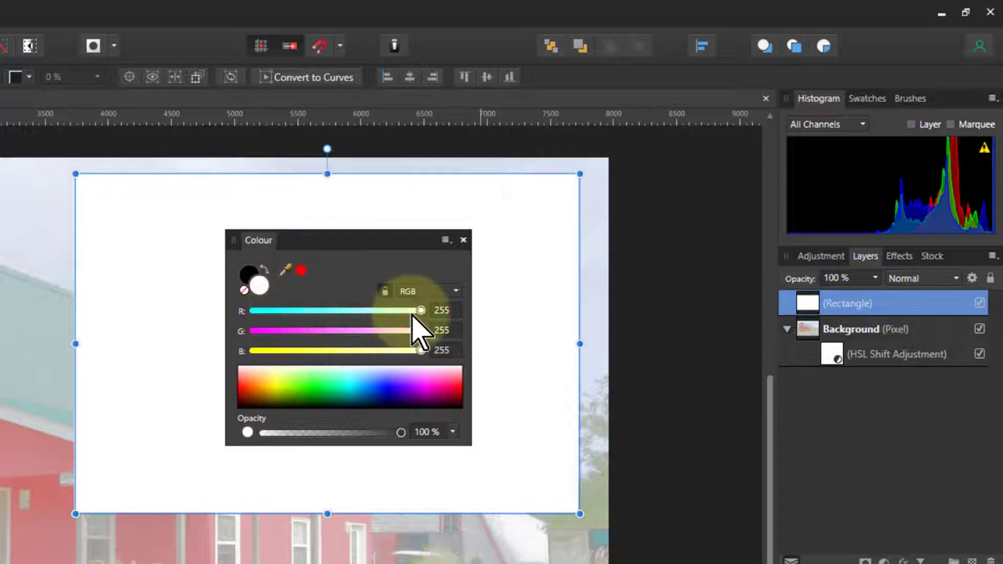
left_click_drag(416, 314, 293, 324)
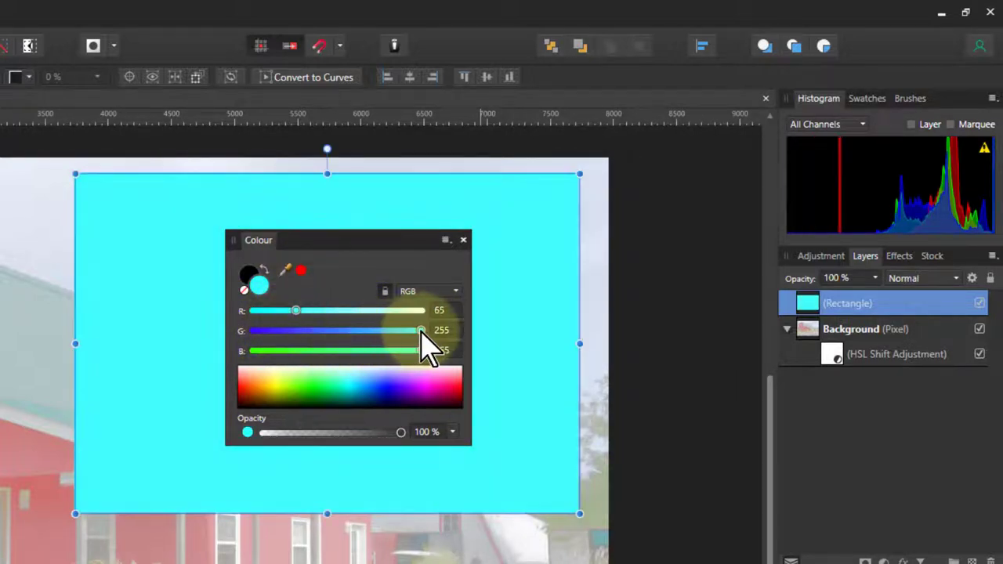
left_click_drag(422, 331, 353, 331)
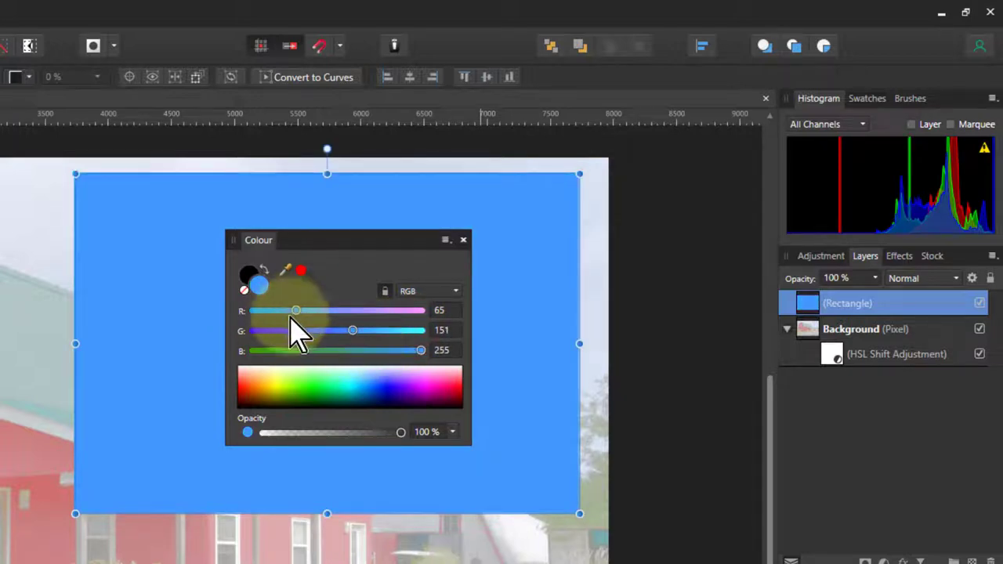
left_click_drag(290, 318, 235, 325)
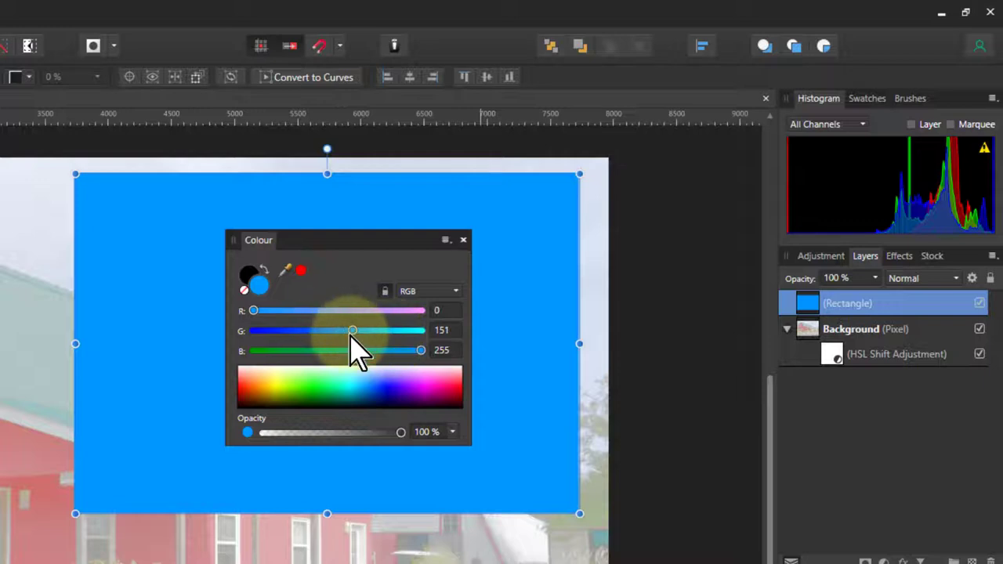
left_click_drag(352, 332, 320, 332)
left_click_drag(423, 352, 369, 350)
left_click_drag(253, 314, 286, 318)
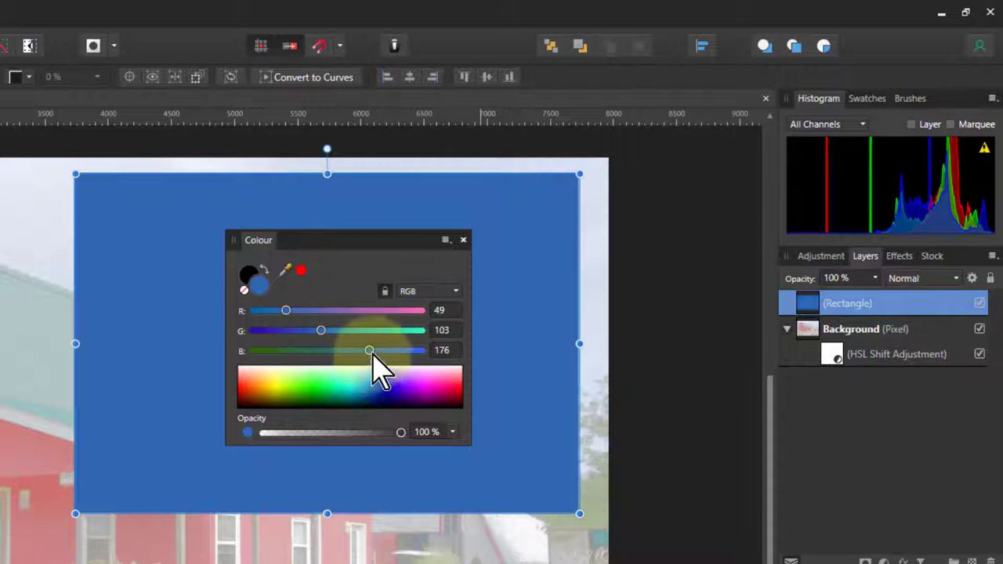
left_click_drag(370, 351, 350, 352)
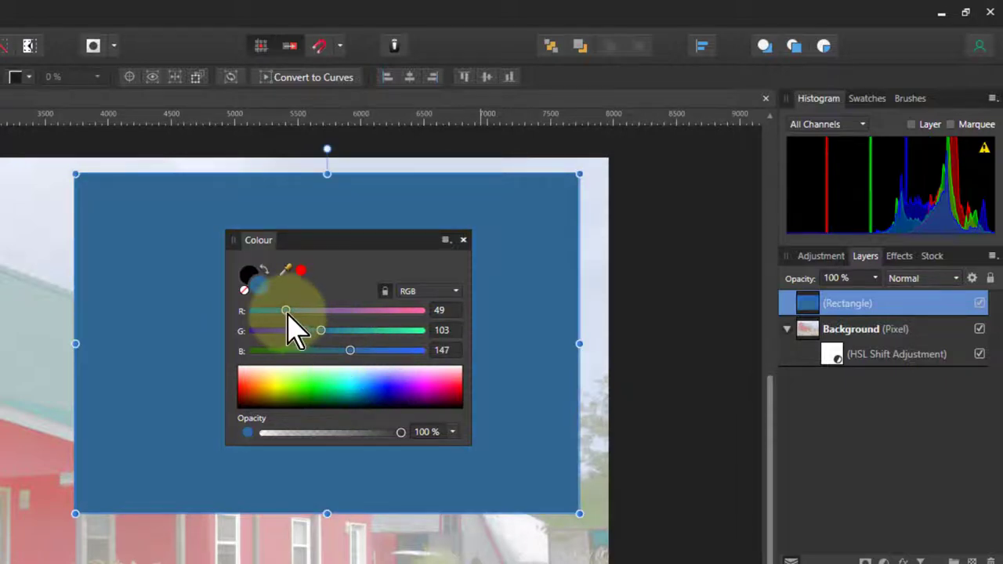
left_click_drag(286, 313, 308, 314)
left_click_drag(349, 351, 327, 311)
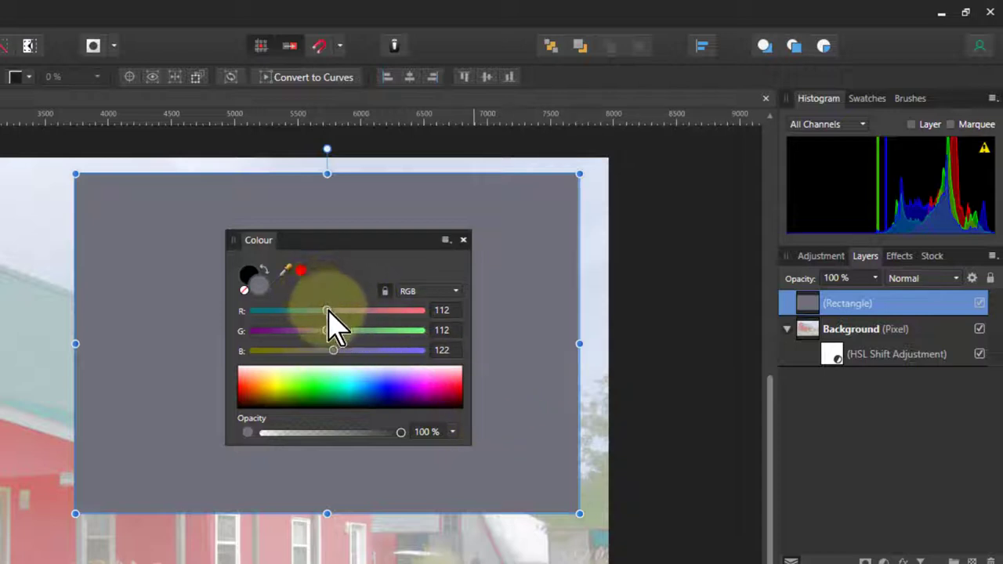
left_click_drag(327, 310, 299, 313)
left_click_drag(331, 350, 368, 350)
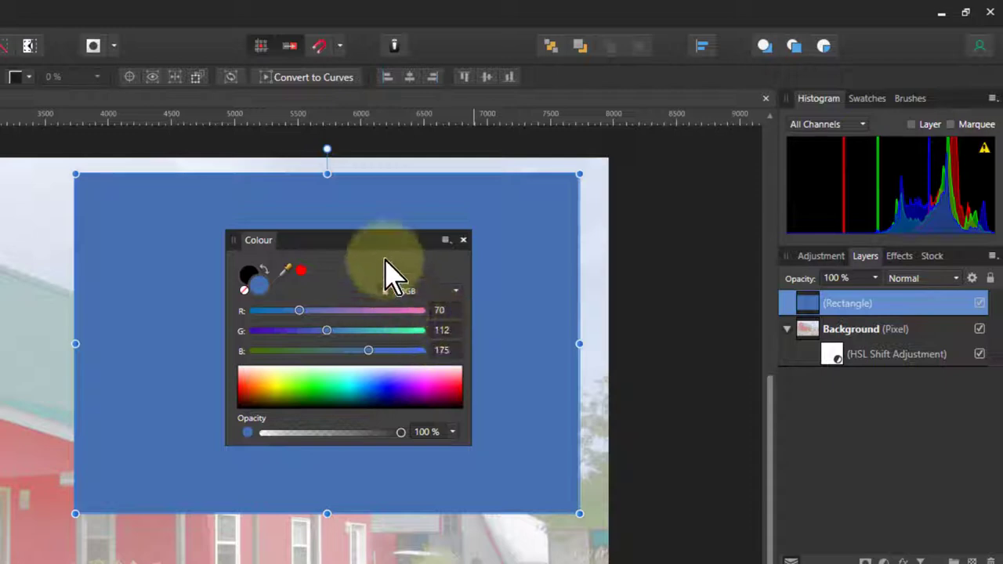
left_click_drag(344, 241, 896, 112)
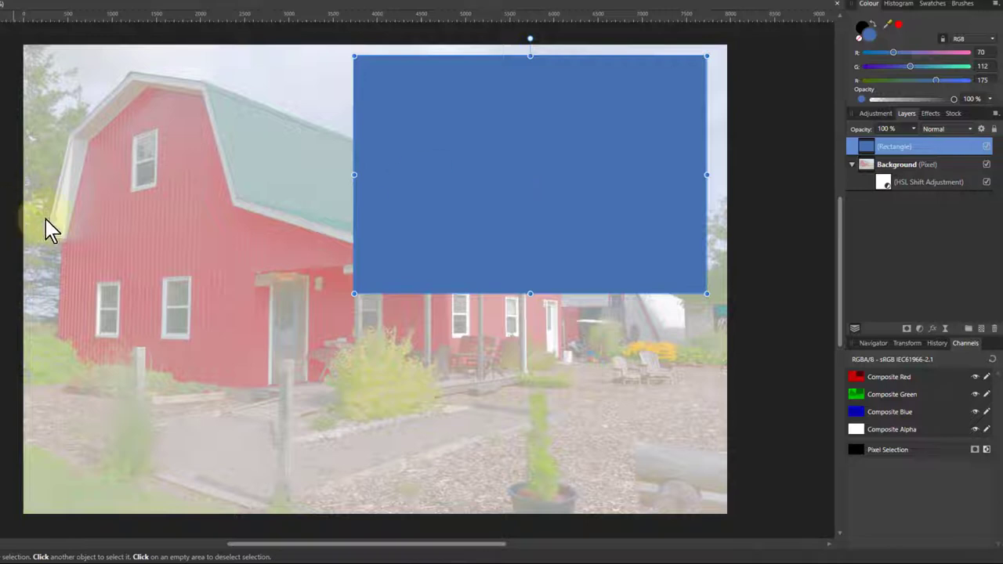
Delete the blue rectangle, duplicate the Background layer and hide the HSL-adjusted original
key("Delete")
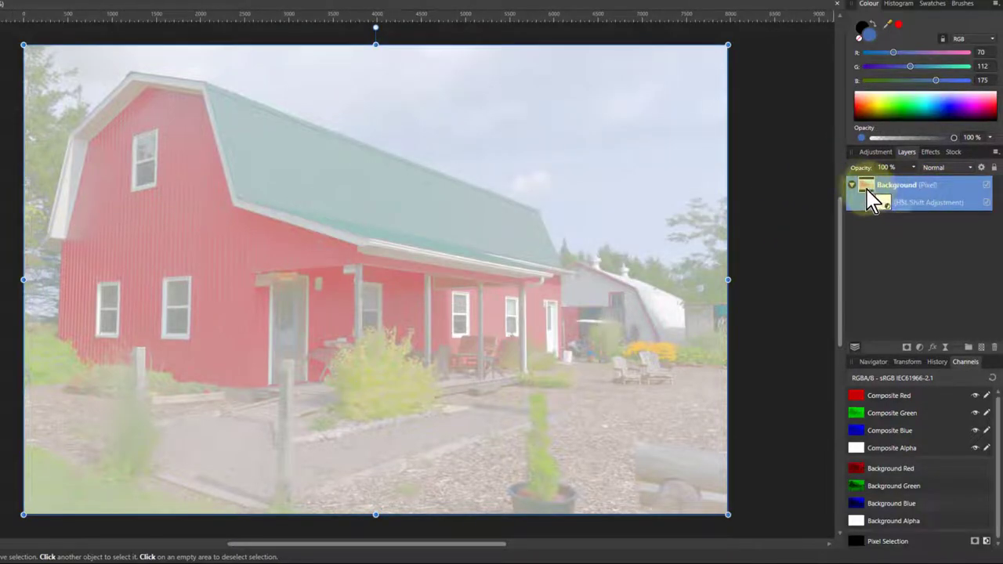
left_click_drag(875, 198, 856, 196)
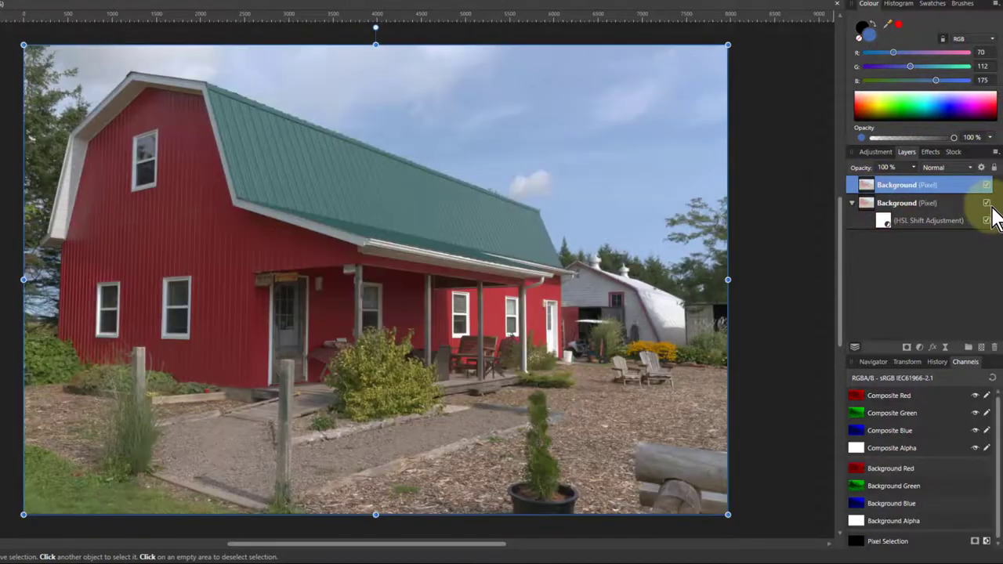
left_click(986, 204)
mouse_move(864, 203)
left_mouse_down()
mouse_move(857, 179)
mouse_move(873, 192)
mouse_move(870, 184)
left_mouse_up()
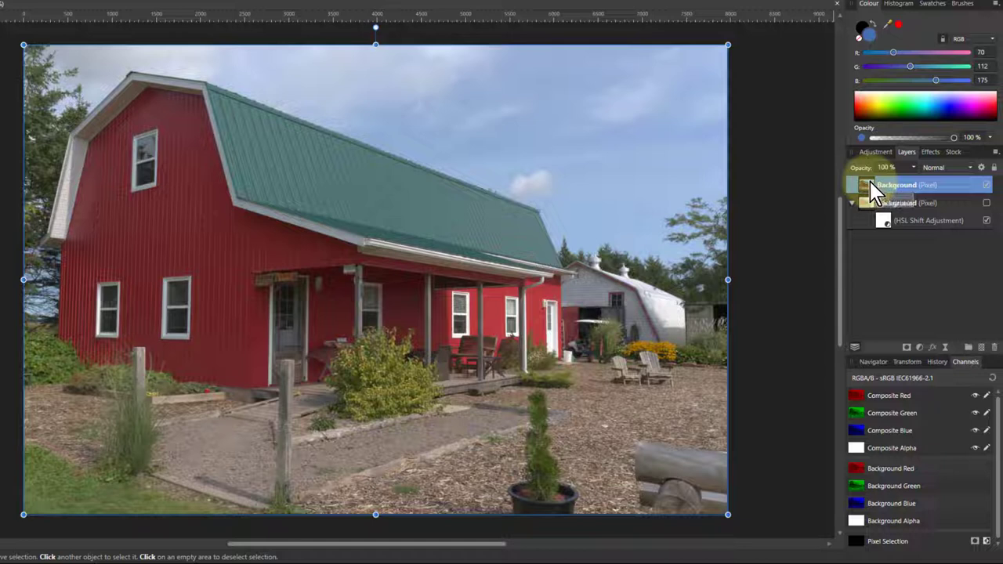
Add a Live Procedural Texture with one equation of 0 applied only to the alpha channel
left_click(946, 350)
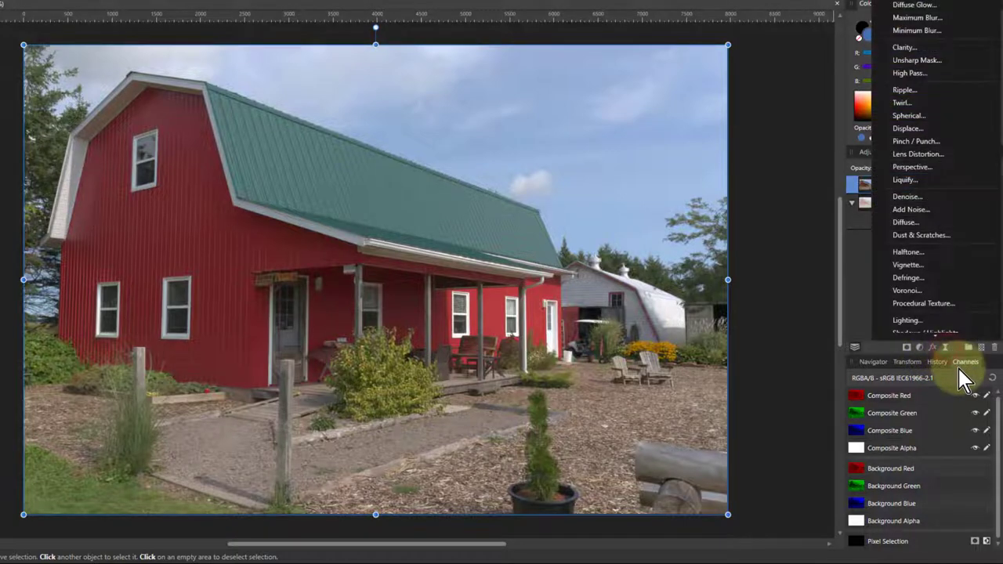
left_click(917, 298)
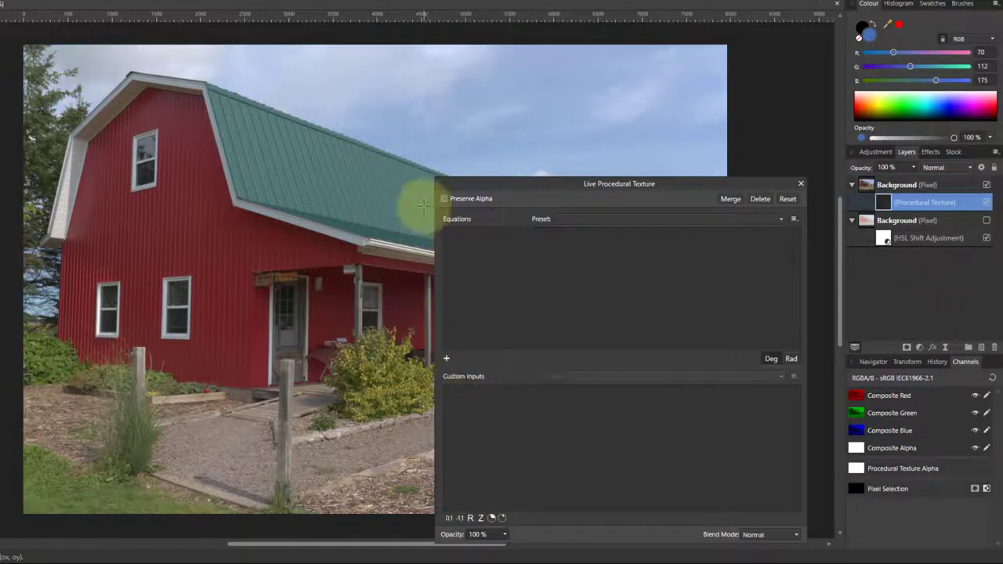
left_click_drag(492, 185, 480, 169)
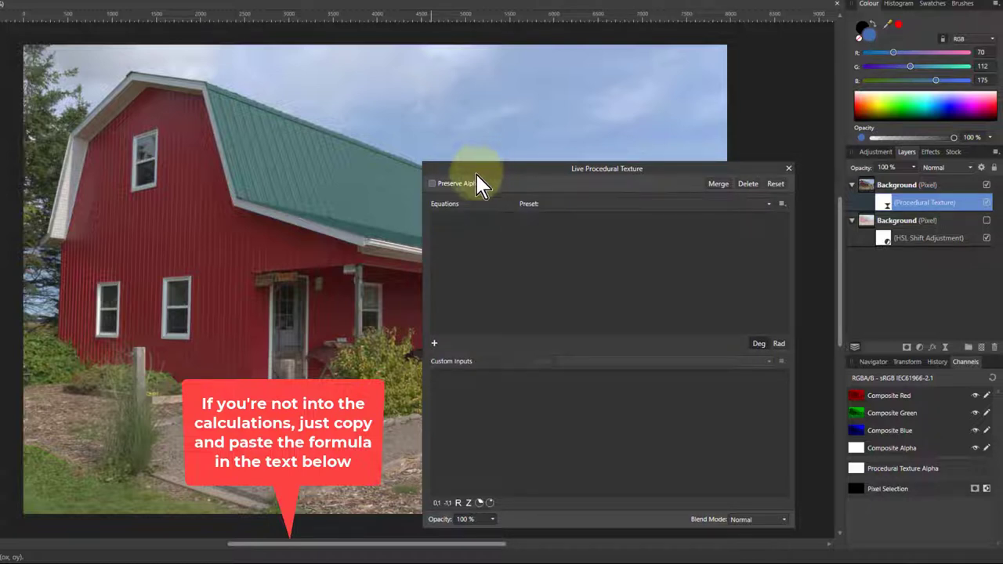
left_click(433, 344)
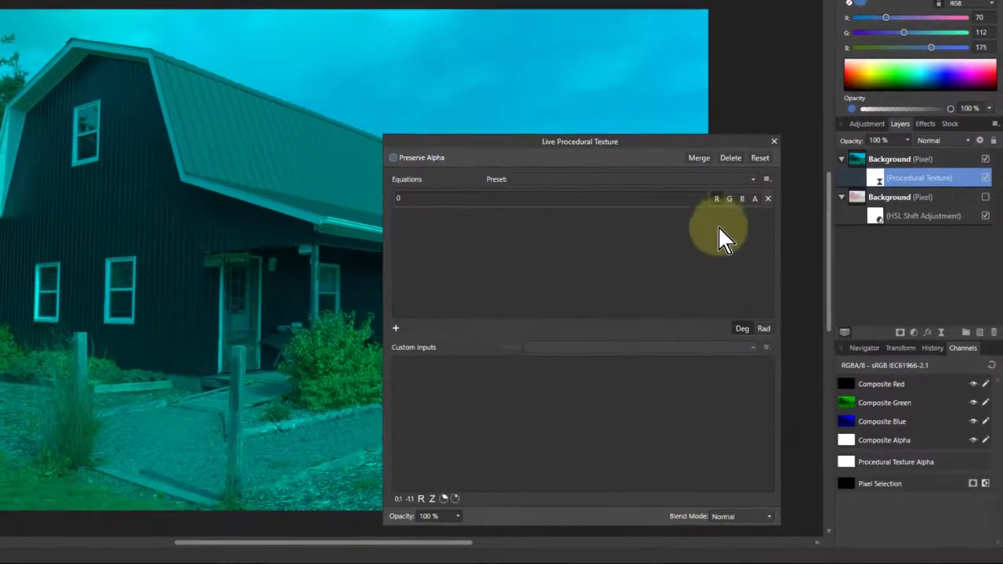
left_click(716, 199)
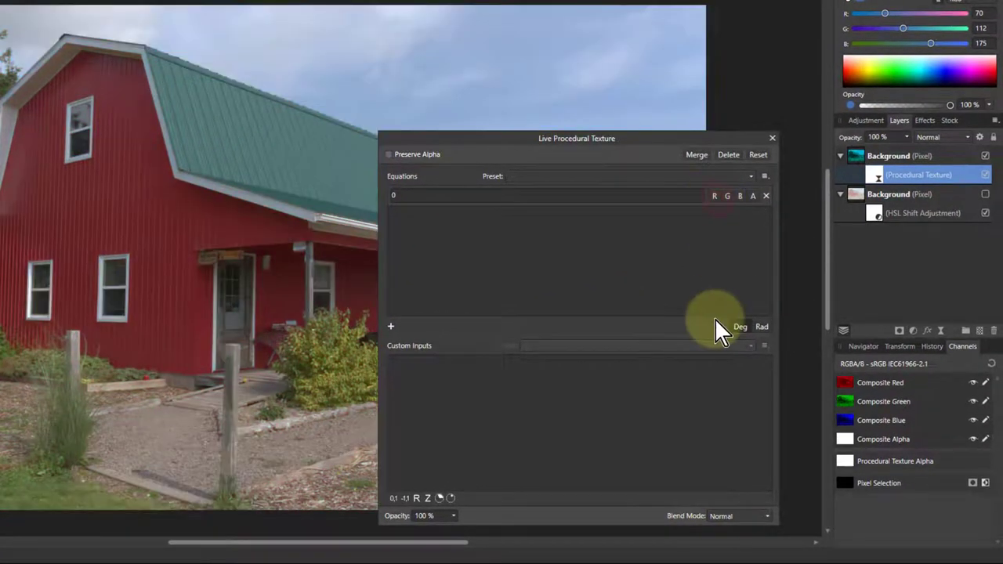
left_click(753, 196)
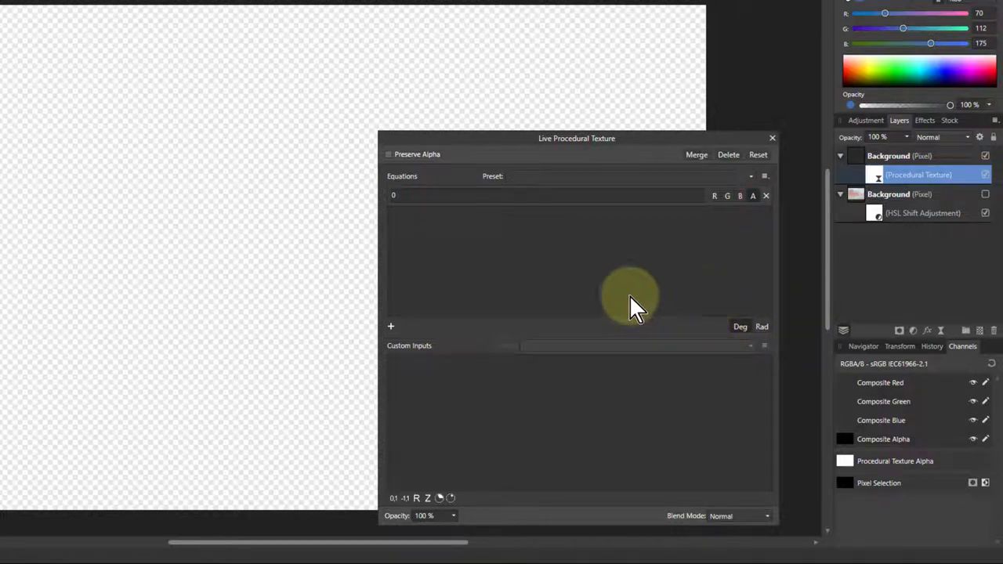
Enter max(R,G,B)-min(R,G,B) as the alpha equation and inspect the barn's transparency
left_click(399, 196)
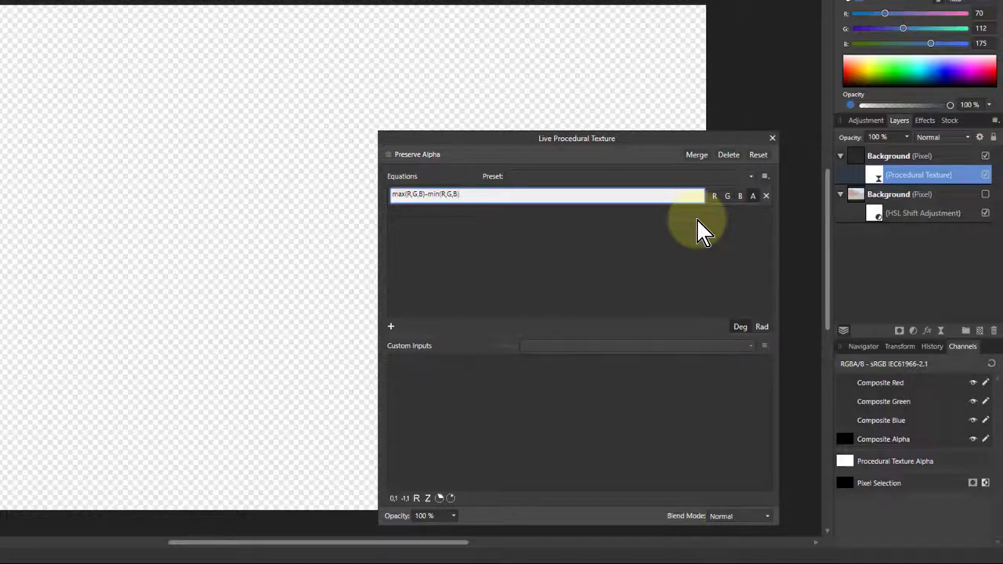
key("Return")
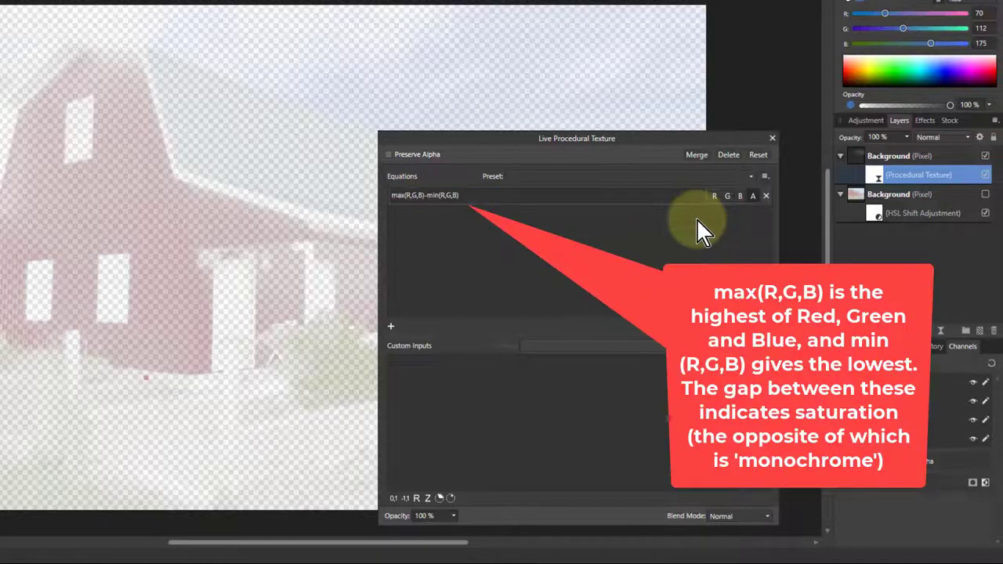
left_click(224, 215)
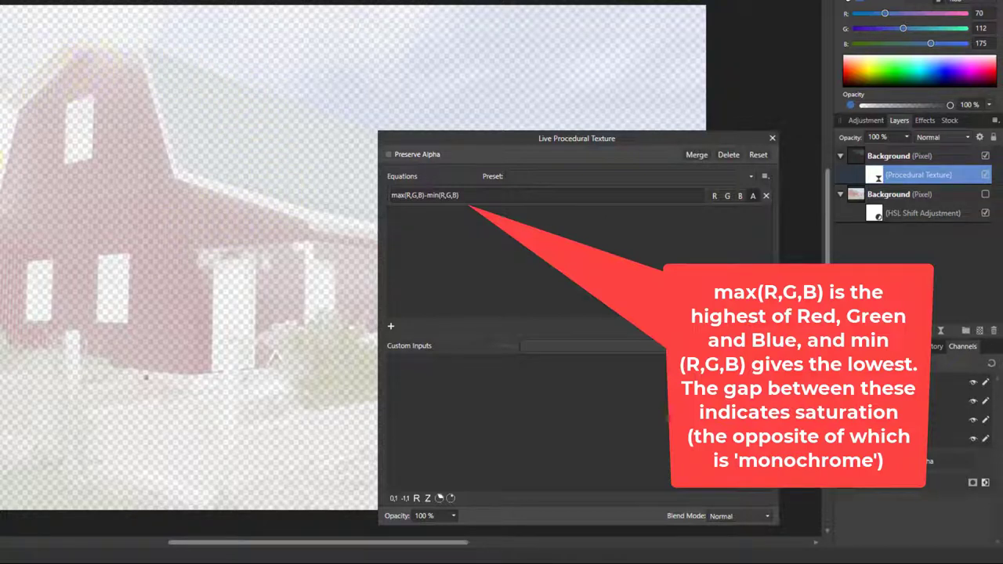
left_click(91, 253)
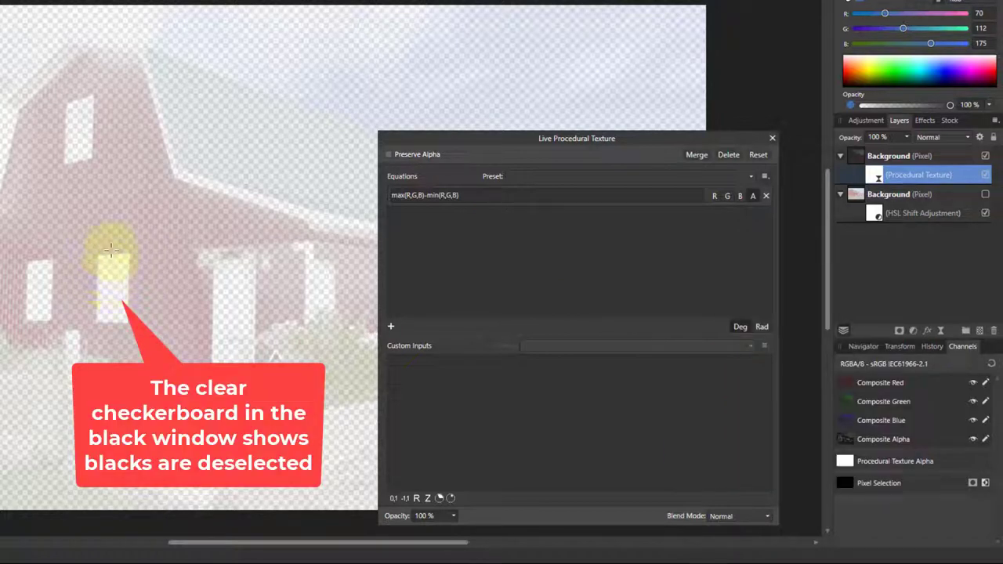
left_click(110, 172)
left_click(114, 264)
Change the alpha equation to 1-(max(R,G,B)-min(R,G,B)) so blacks and whites stay opaque
left_click(17, 192)
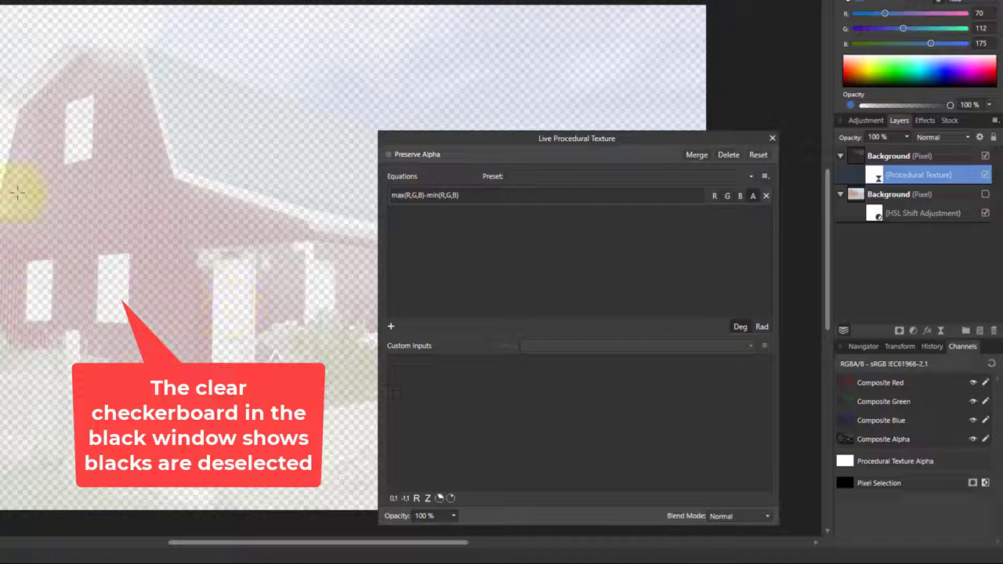
left_click(394, 196)
left_click(391, 194)
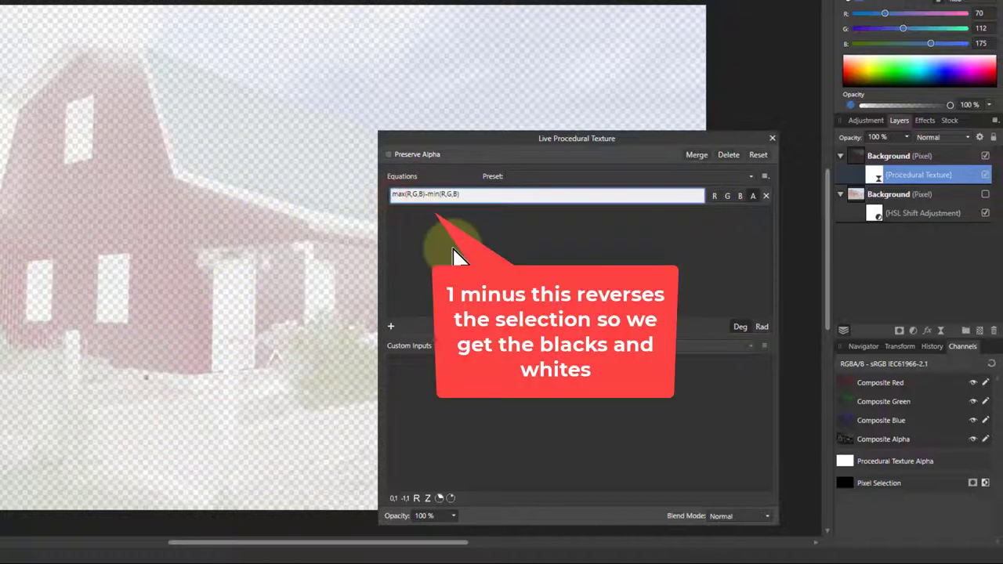
type("1-")
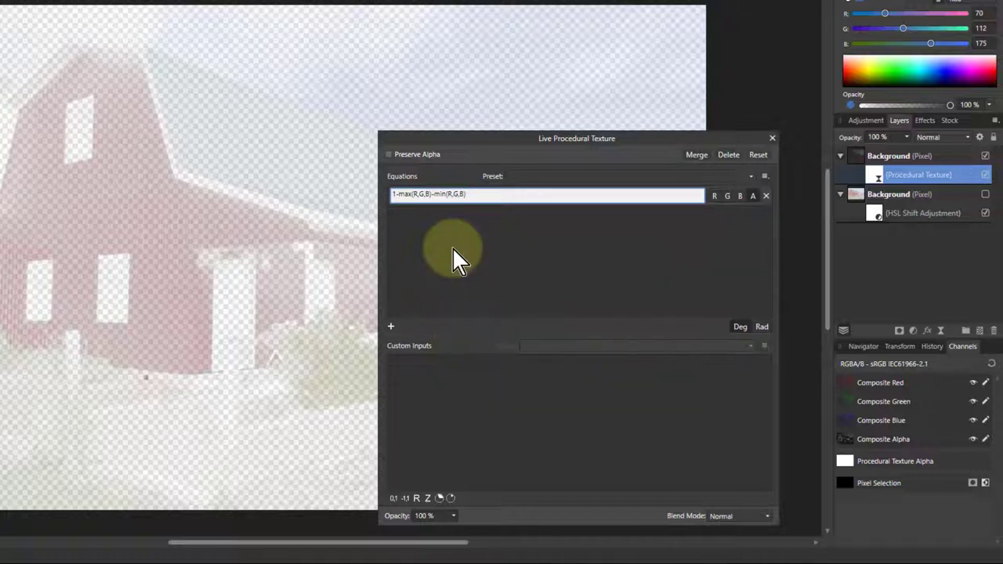
type("(")
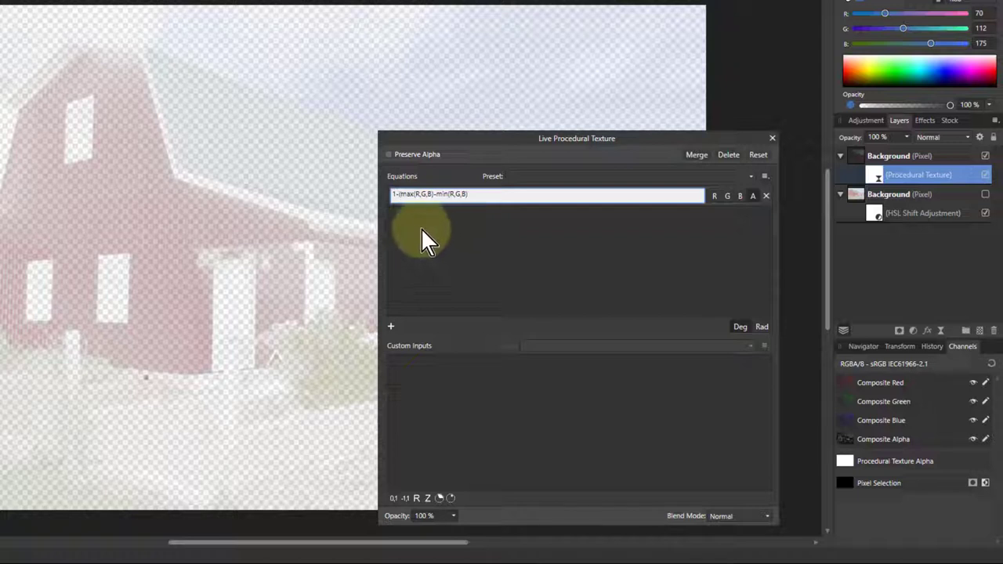
left_click(478, 193)
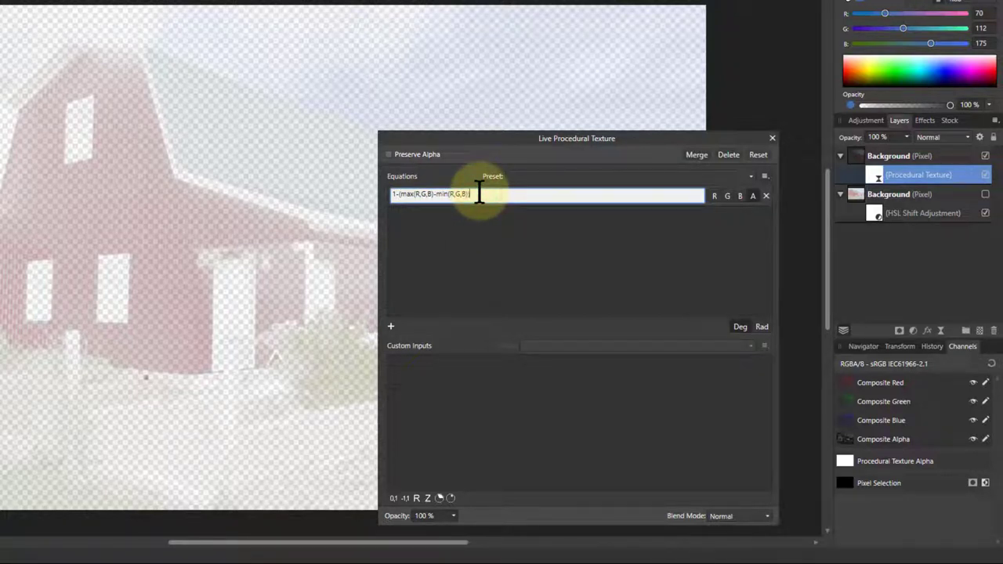
key("Return")
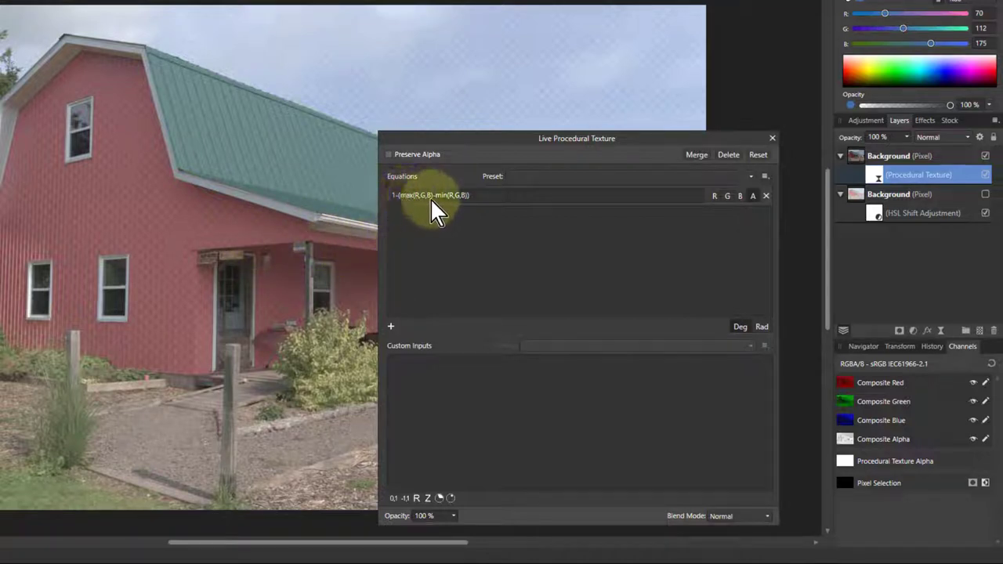
Append /max(R,G,B), making the alpha equation 1-(max(R,G,B)-min(R,G,B))/max(R,G,B)
left_click(483, 195)
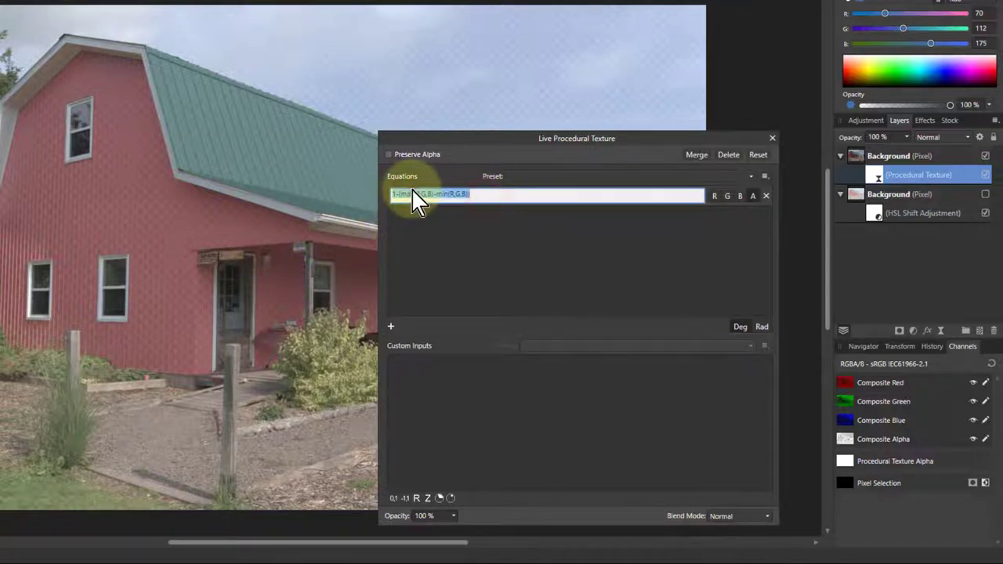
left_click(480, 195)
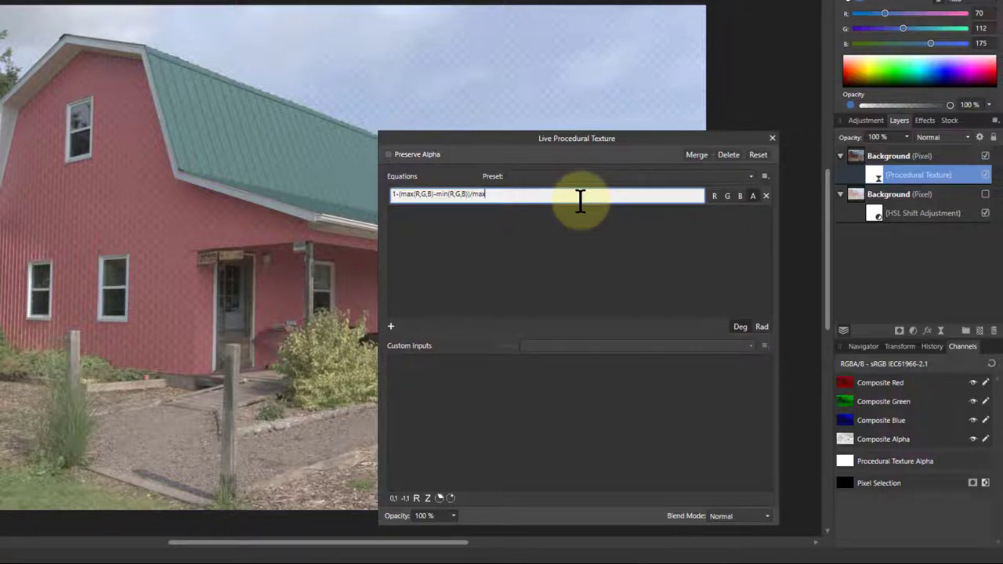
type("(R,G")
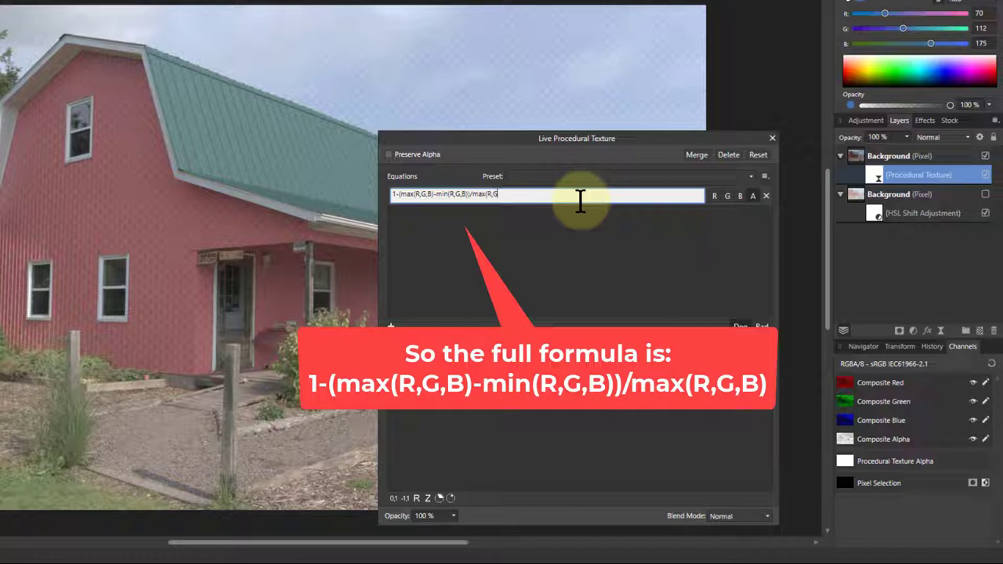
type(",B)")
key("Return")
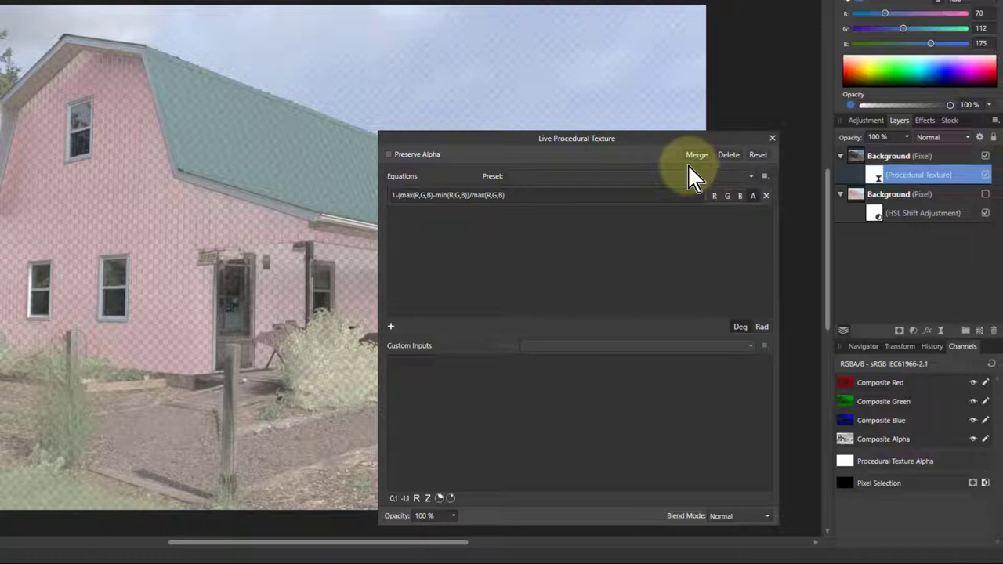
Show the HSL-adjusted lower Background and toggle the texture layer off and on to compare
left_click(985, 195)
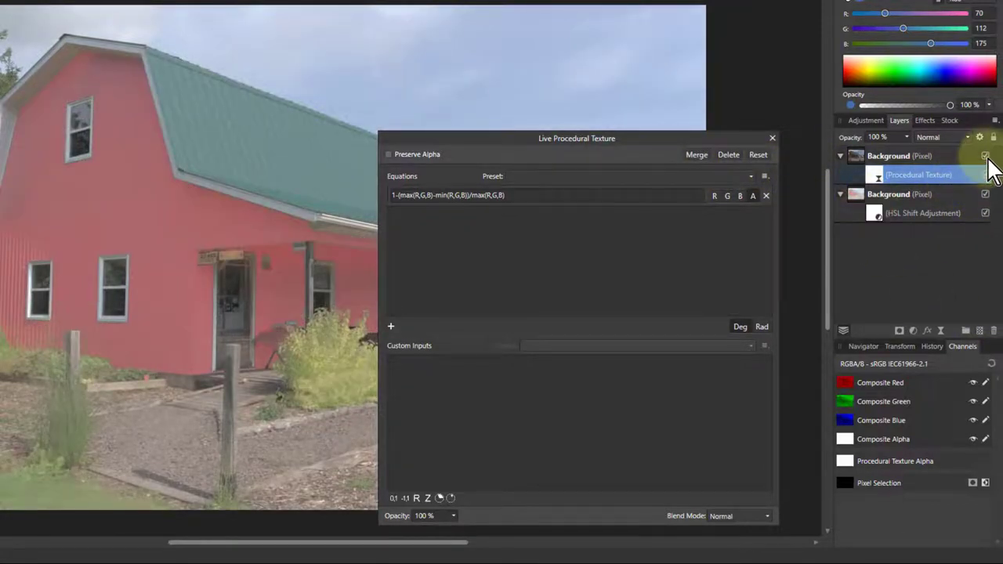
left_click(985, 156)
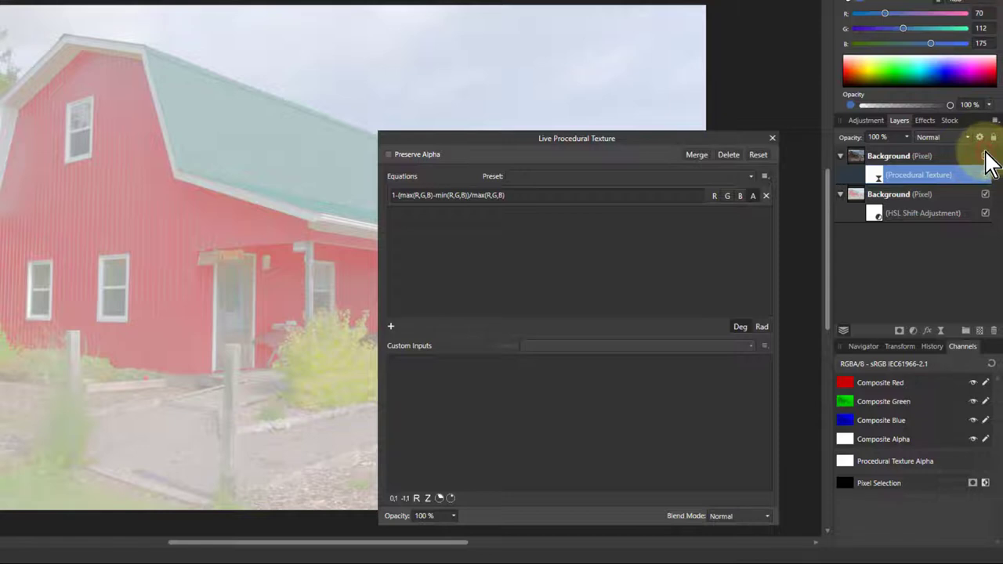
left_click(986, 155)
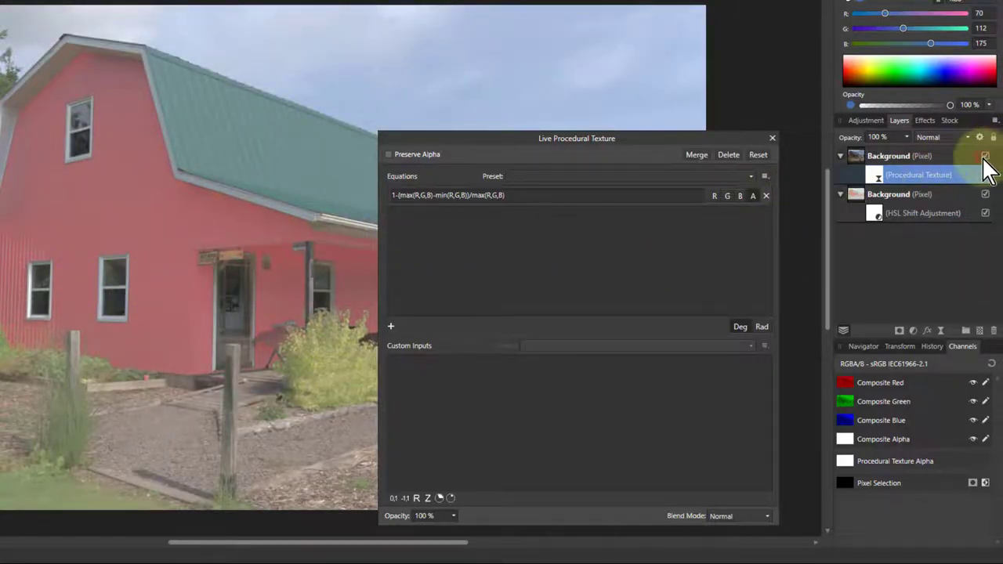
left_click(985, 155)
left_click(985, 155)
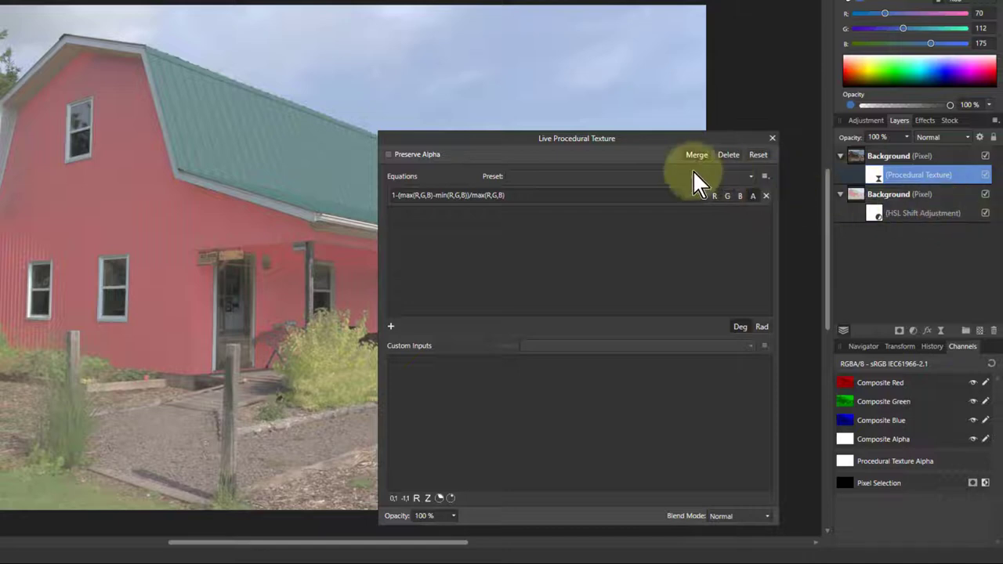
Reopen the HSL adjustment and settle on saturation -35% with luminosity 56%, previewing without the texture
double_click(877, 215)
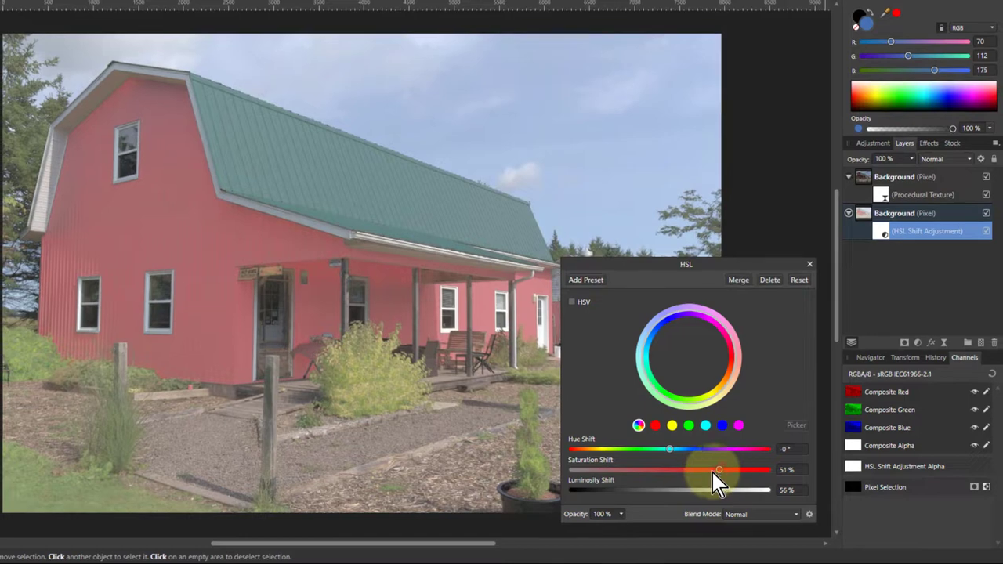
left_click_drag(702, 474, 596, 492)
left_click(986, 177)
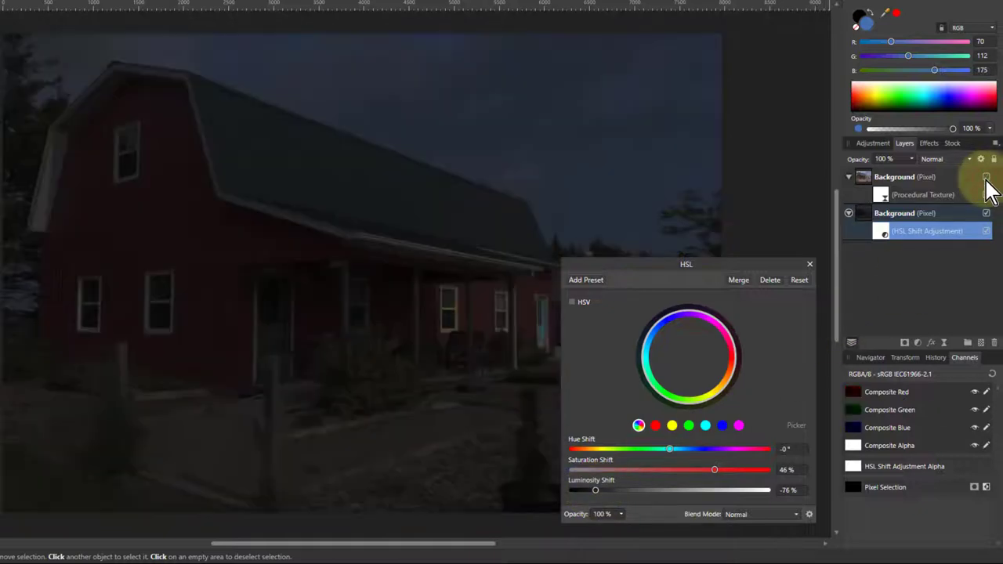
left_click(985, 177)
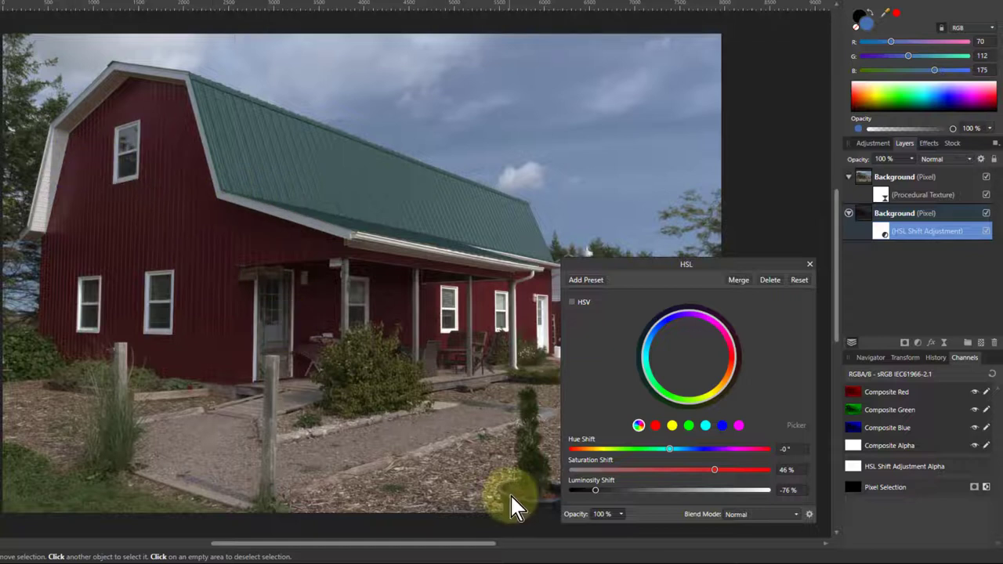
left_click_drag(713, 470, 732, 497)
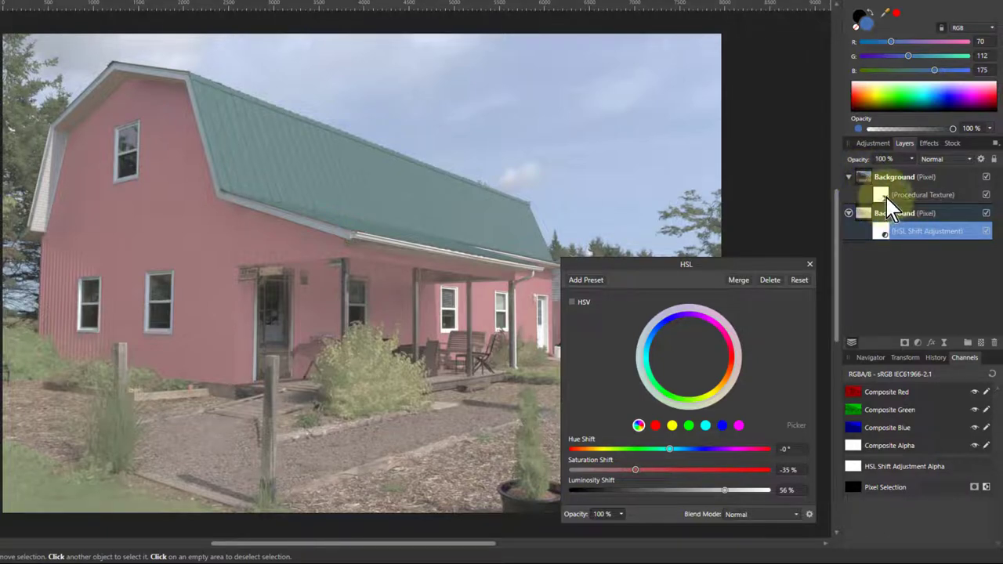
Save the procedural texture equation as a preset named 'keep mono' in the My Filters category
double_click(882, 196)
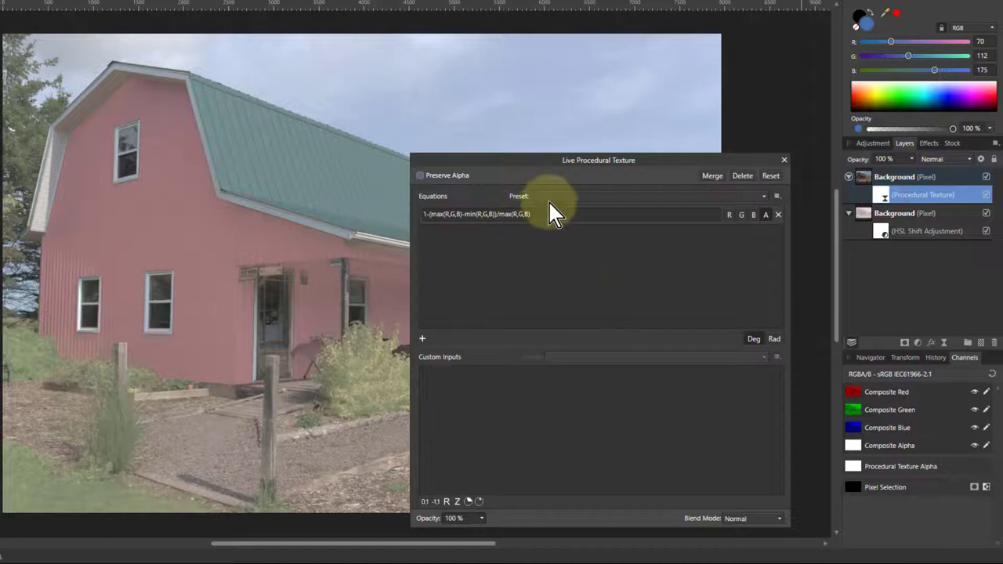
left_click(778, 198)
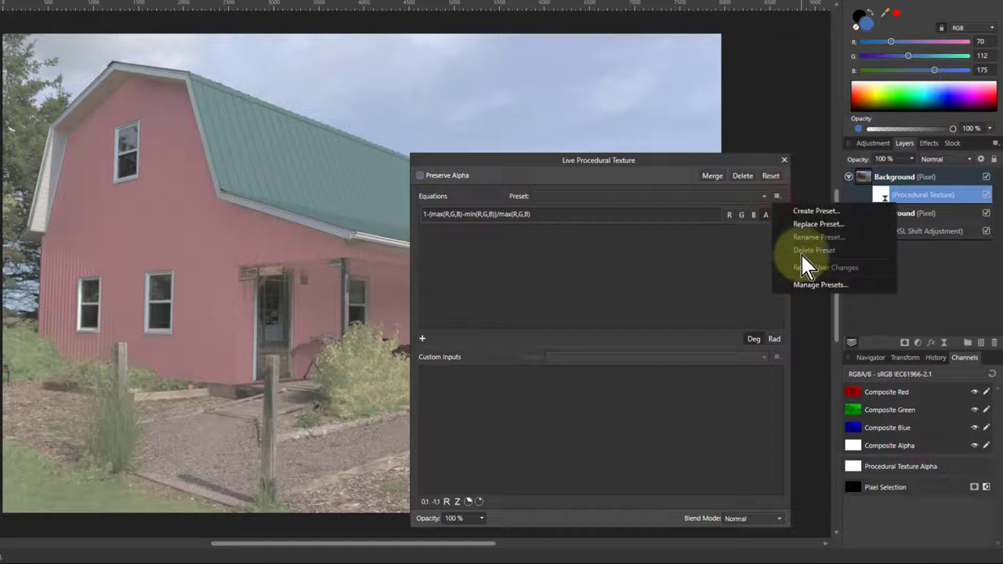
left_click(806, 212)
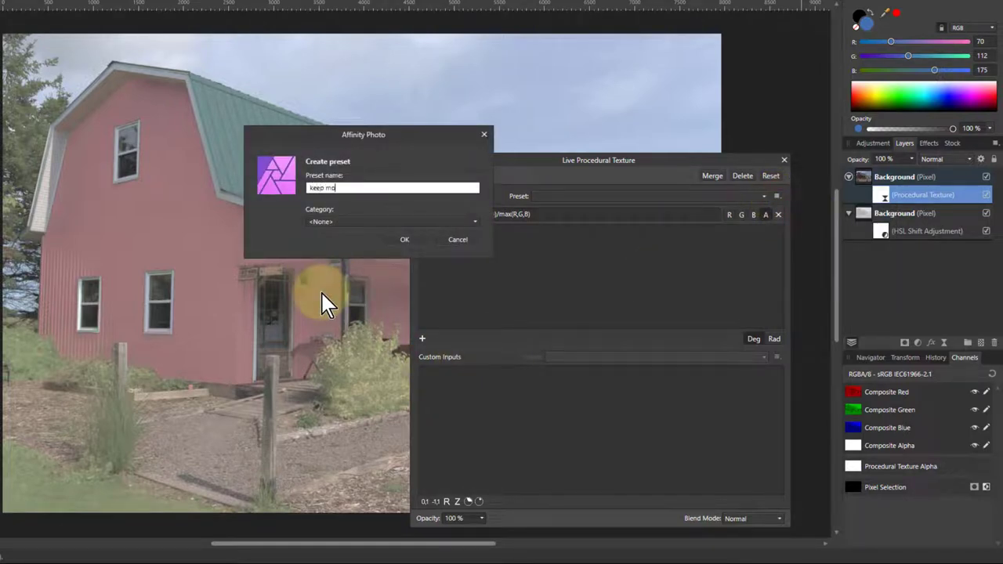
left_click(330, 223)
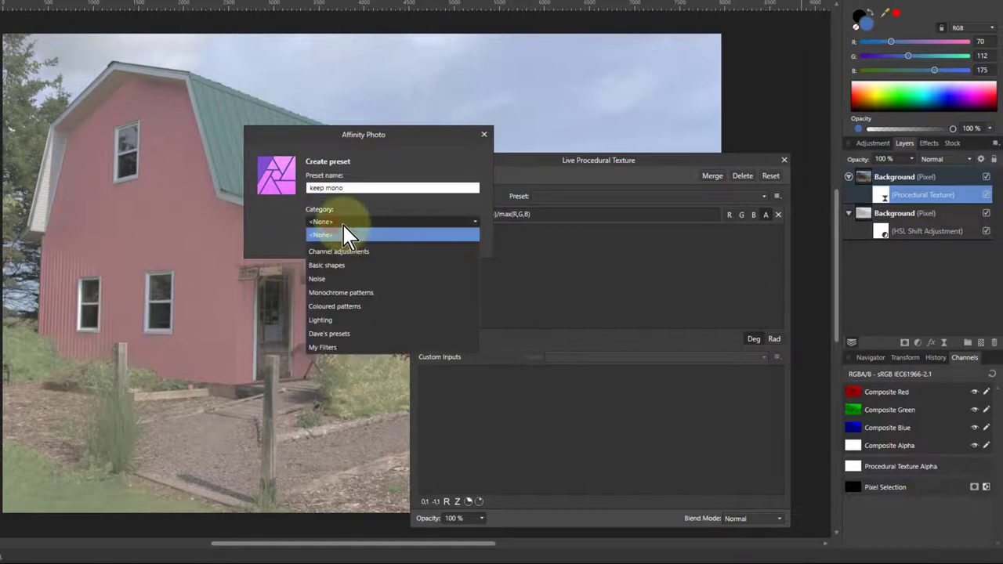
left_click(323, 347)
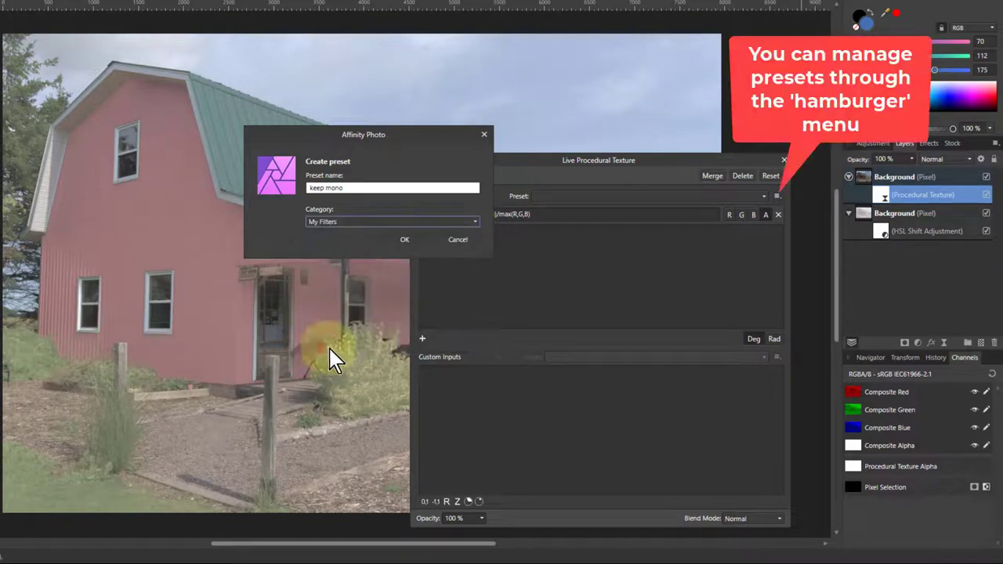
left_click(404, 240)
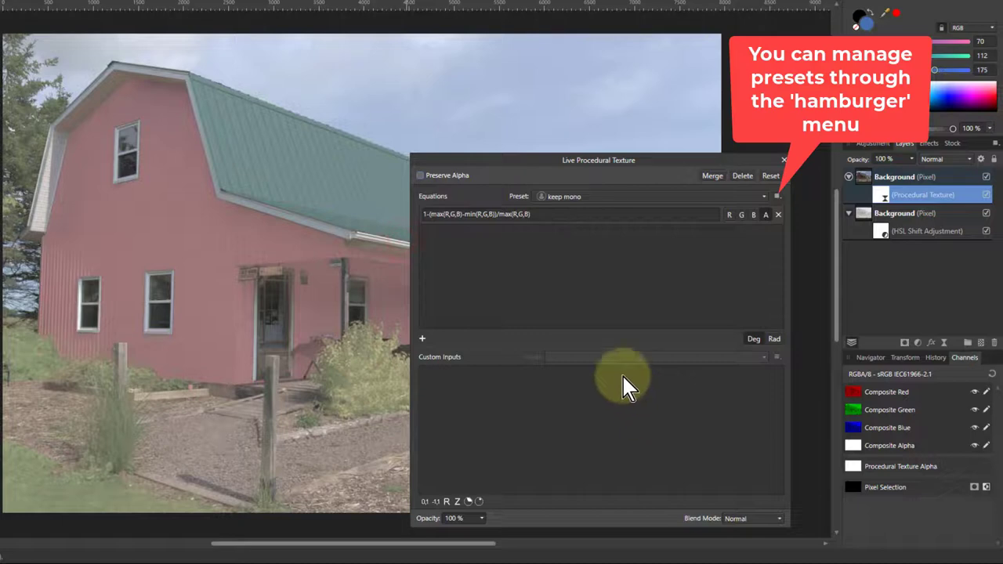
Delete the old texture layer and add a new Live Procedural Texture using the saved 'keep mono' preset
left_click(742, 177)
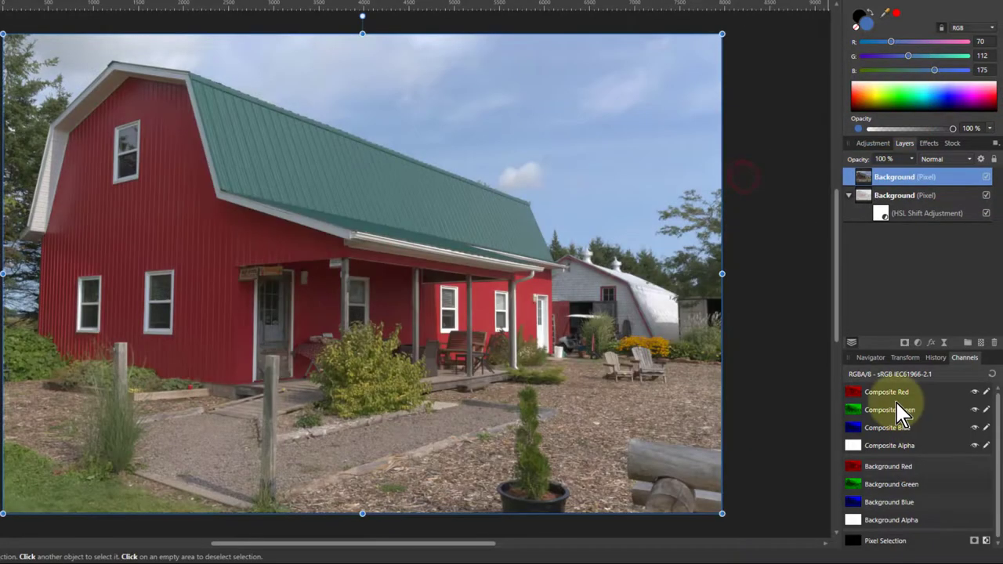
left_click(945, 344)
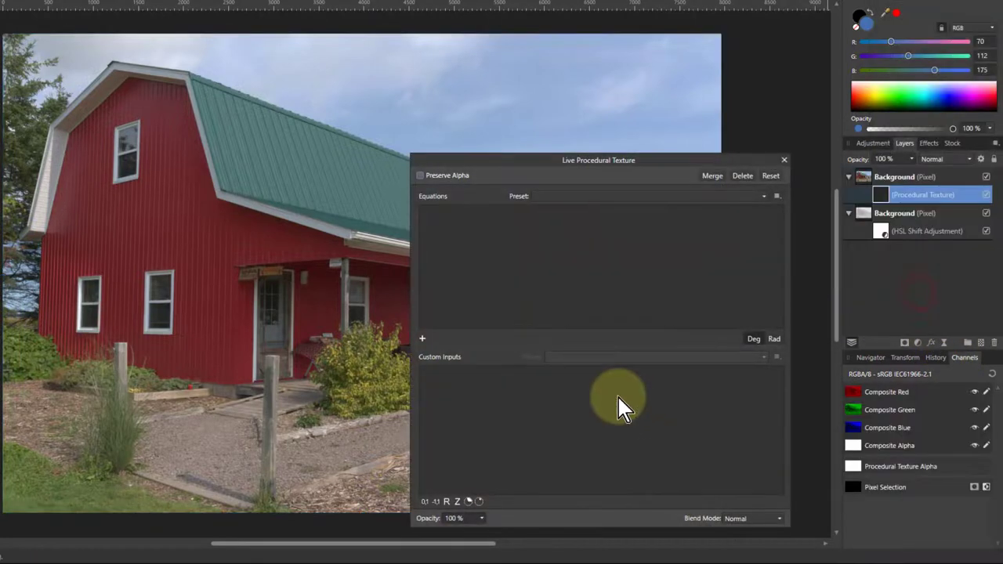
left_click(572, 197)
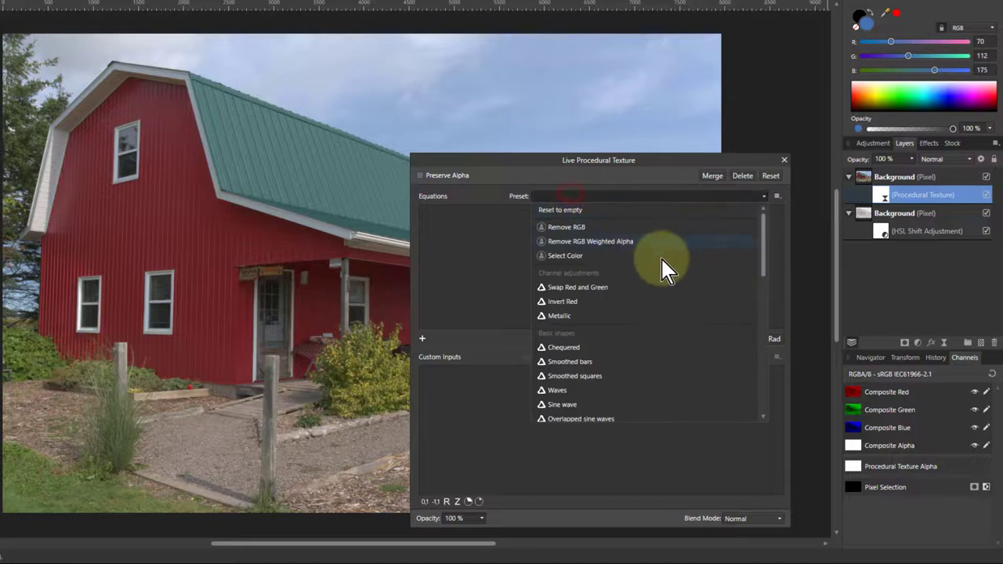
scroll(616, 368, "down", 3)
scroll(617, 376, "down", 10)
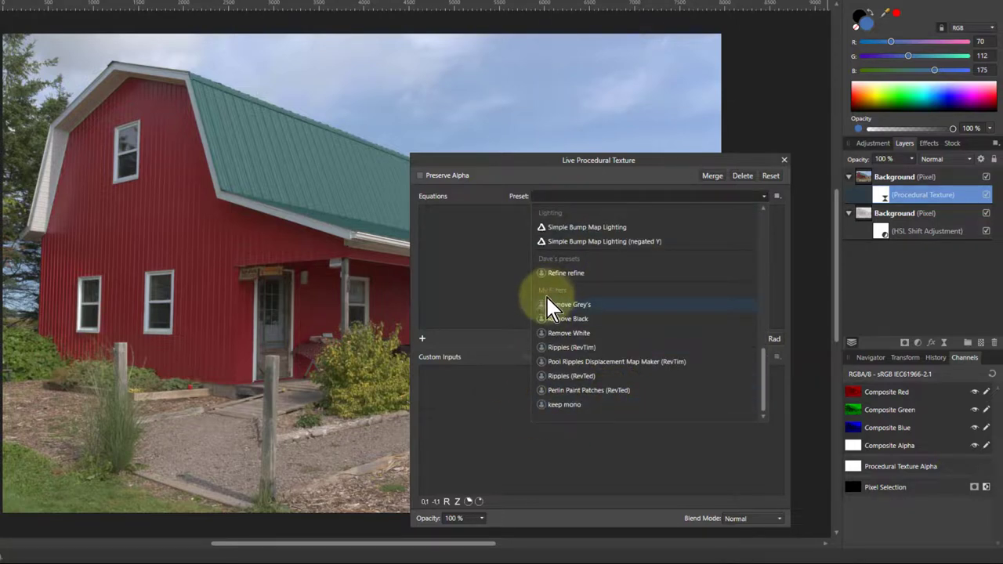
left_click(559, 404)
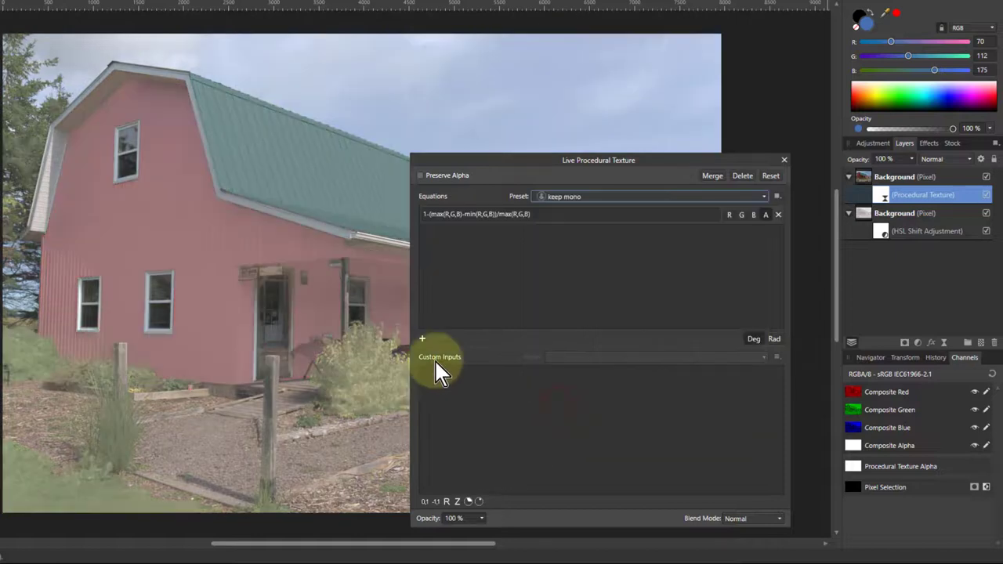
left_click(783, 160)
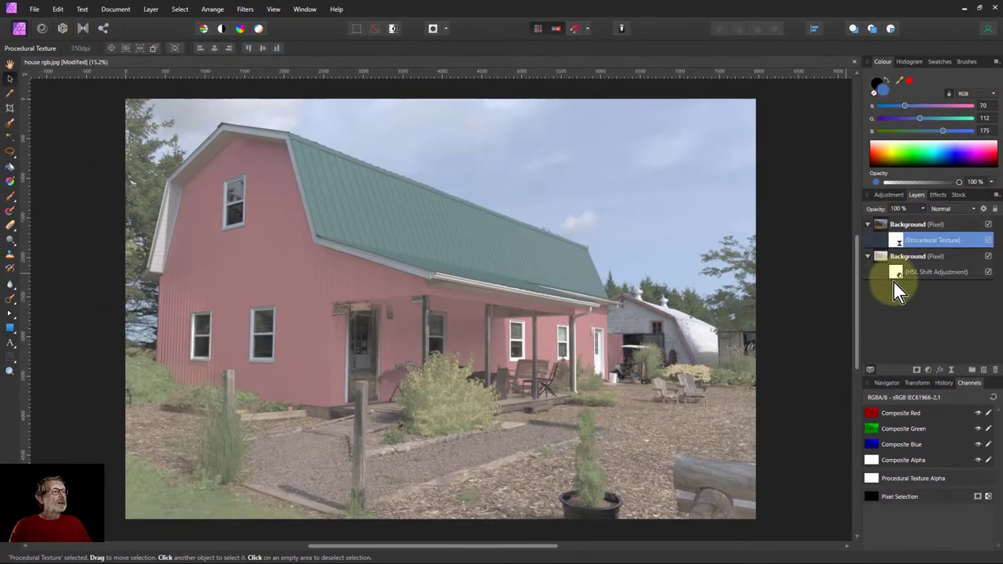
Raise the HSL Shift Saturation Shift to about 79% so the red barn turns vivid
double_click(890, 257)
left_click_drag(680, 481, 778, 482)
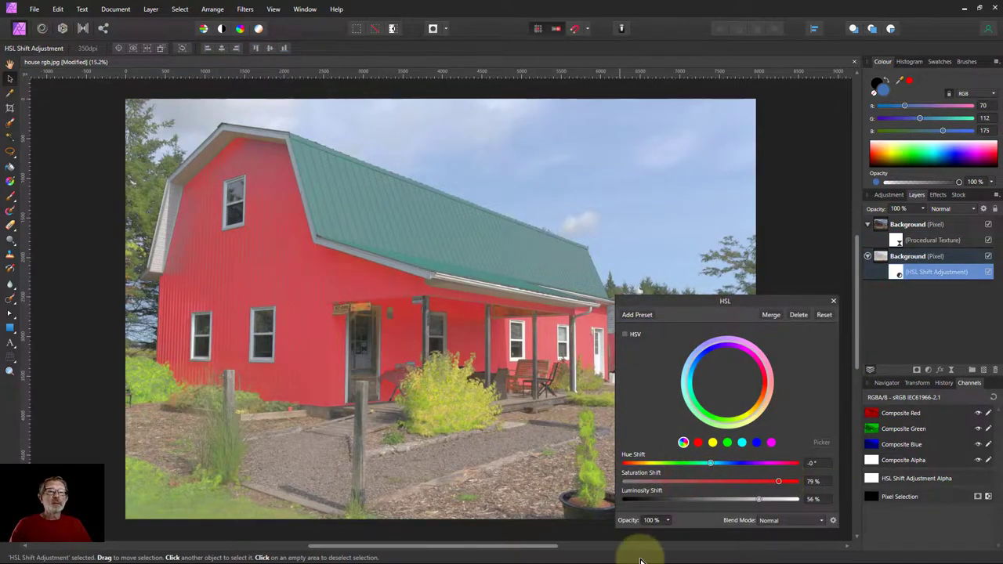
left_click(833, 301)
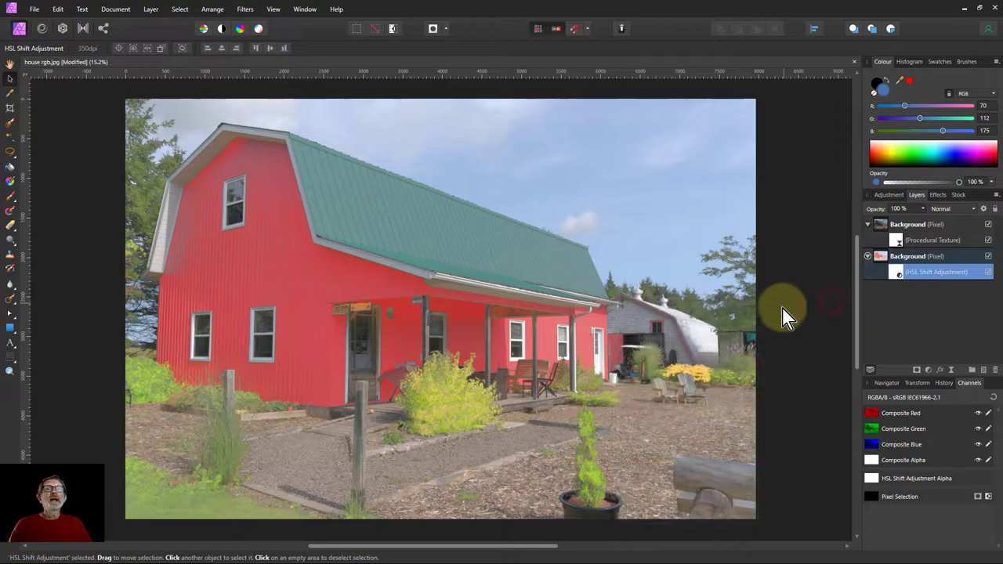